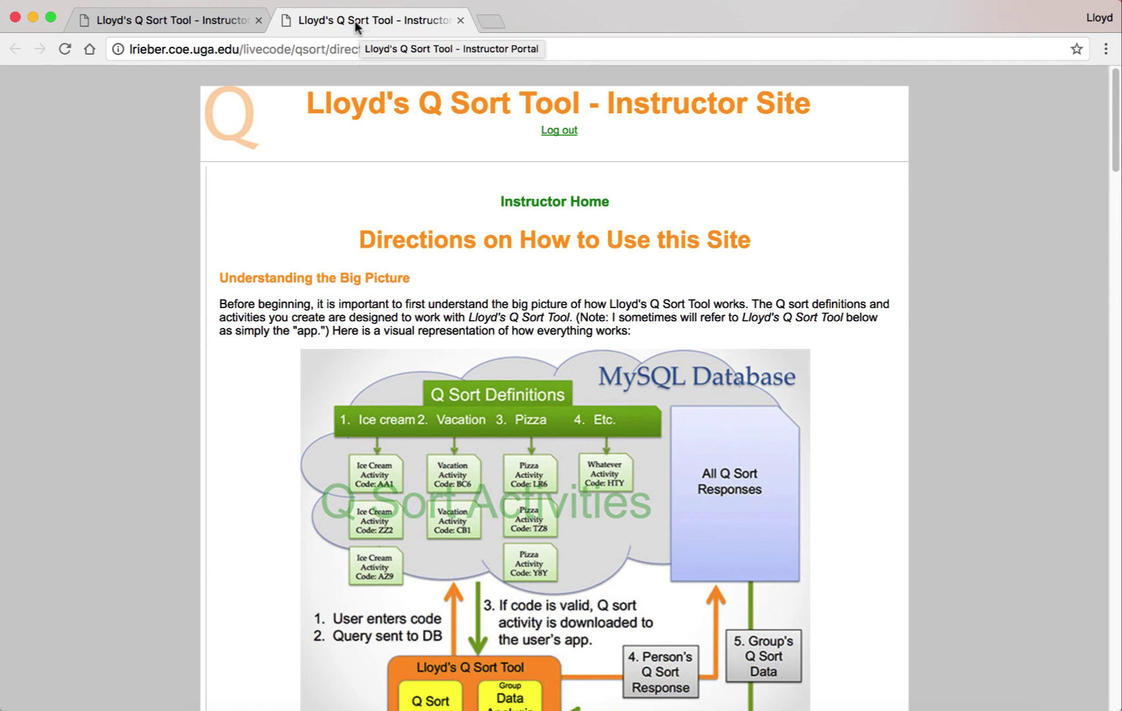
# - Open the form for creating a new Q sort definition from scratch and examine its available topics and subjects
pyautogui.click(167, 24)
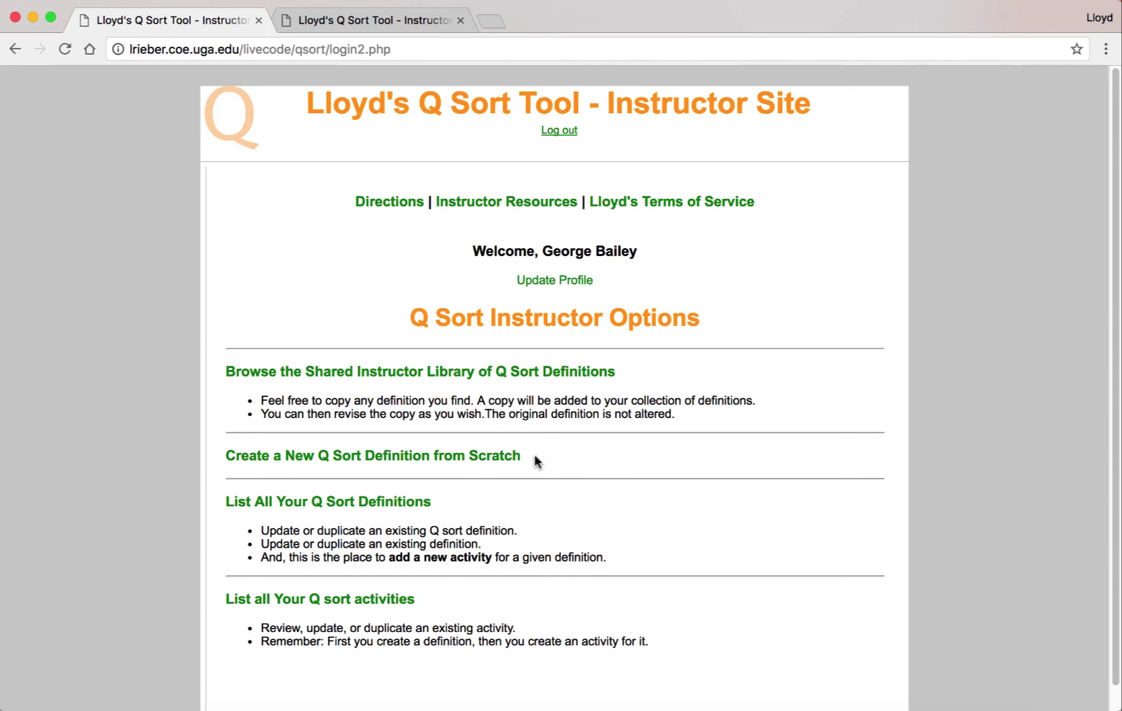
pyautogui.click(439, 457)
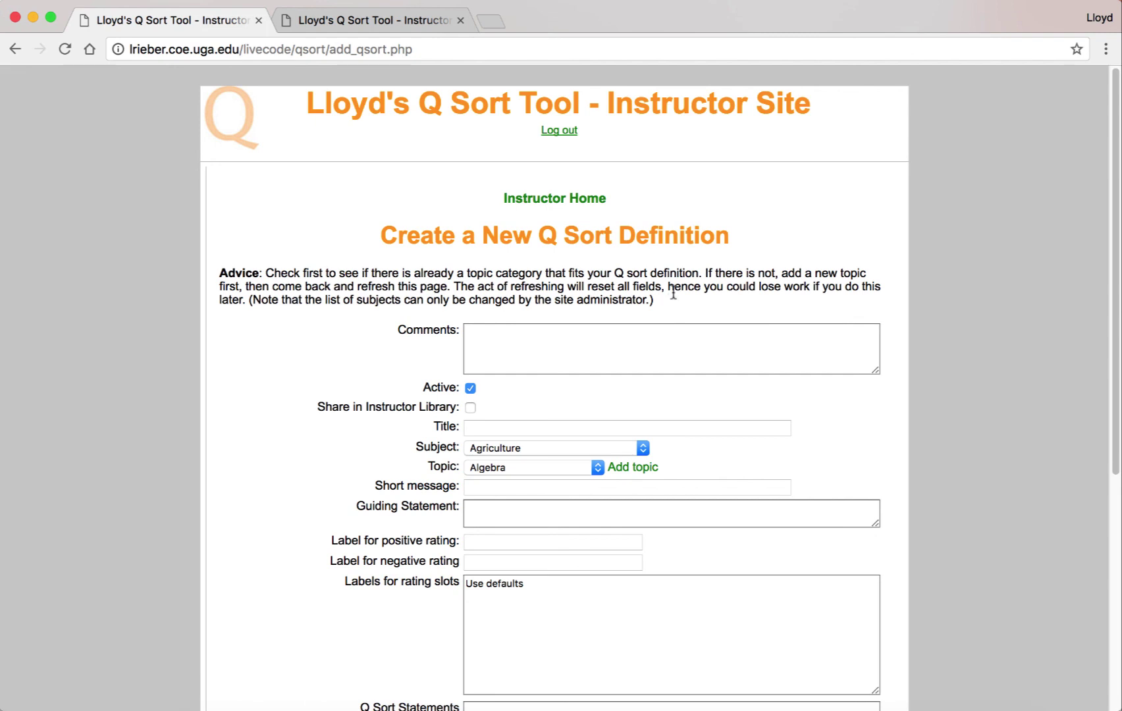
pyautogui.click(566, 468)
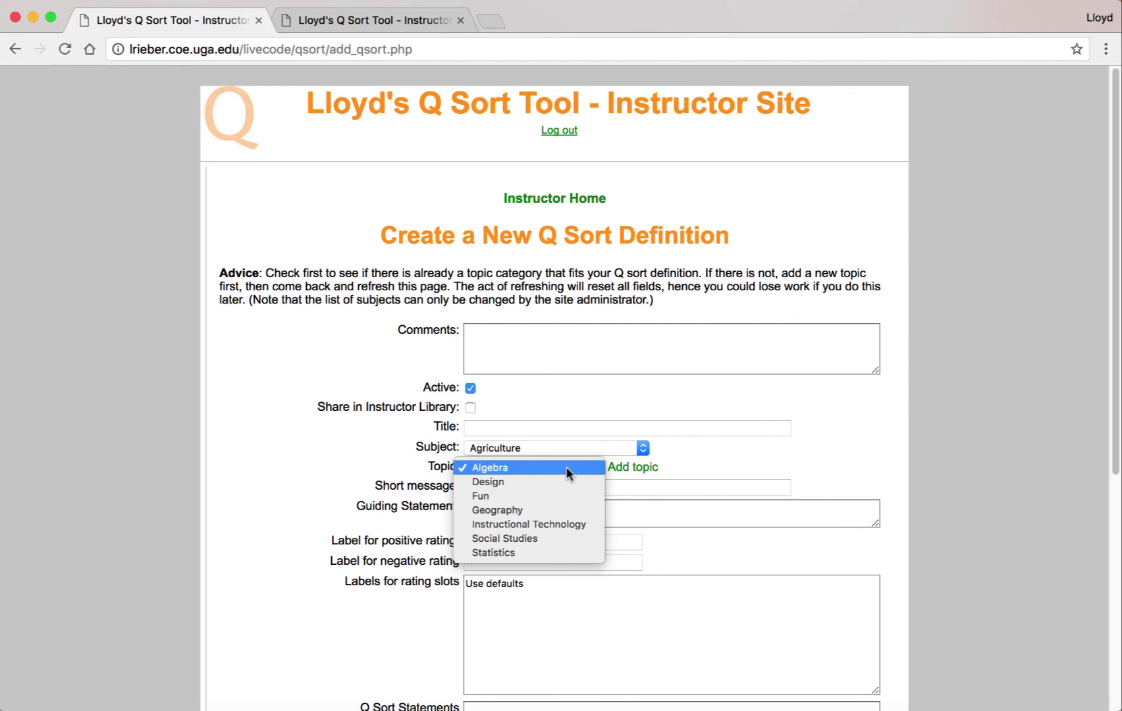
pyautogui.click(566, 467)
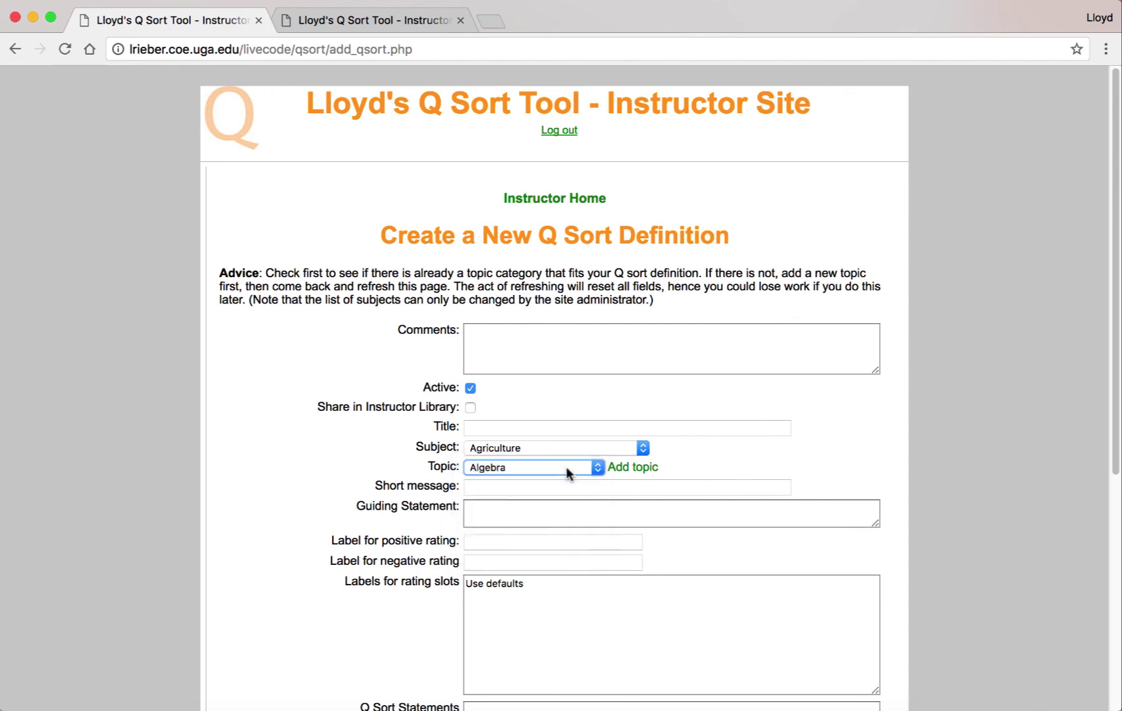
pyautogui.click(559, 448)
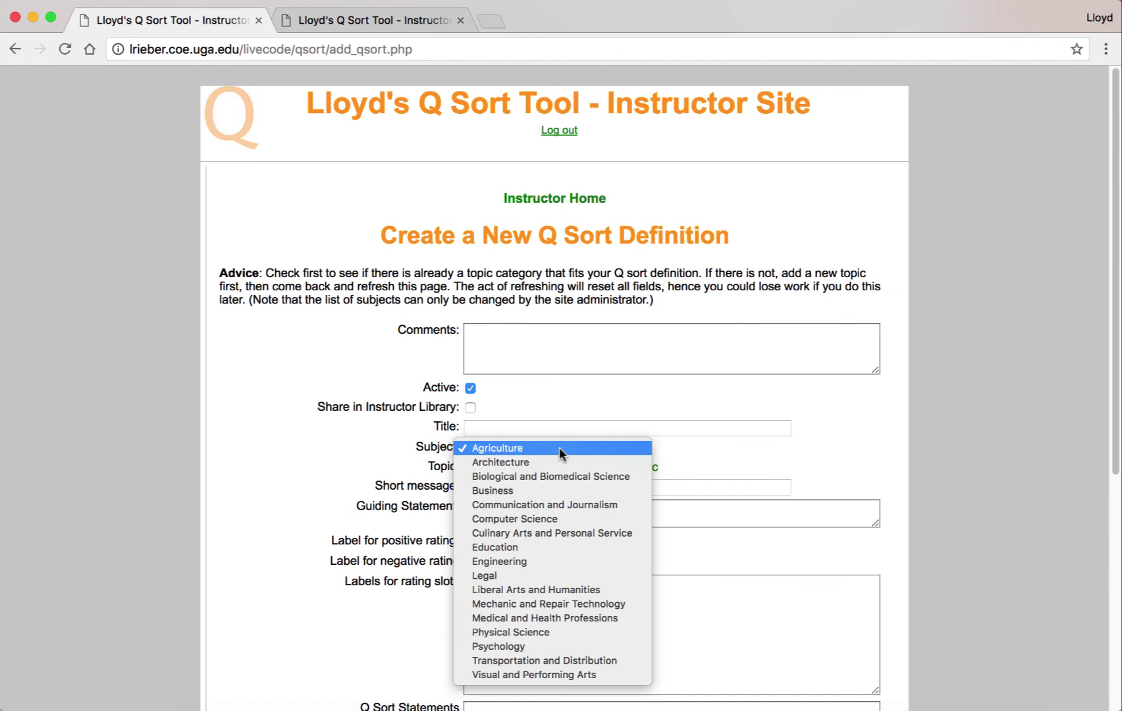
pyautogui.click(729, 450)
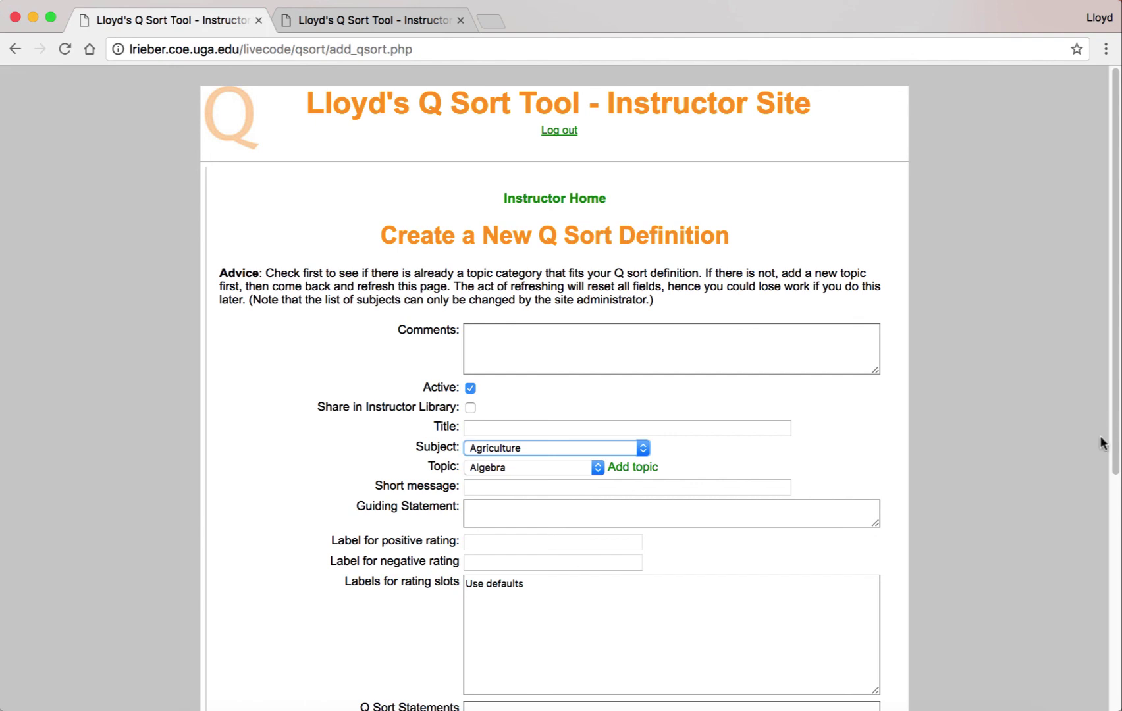
# - Title the new Q sort definition "Pizza"
pyautogui.click(507, 428)
pyautogui.write('Pi')
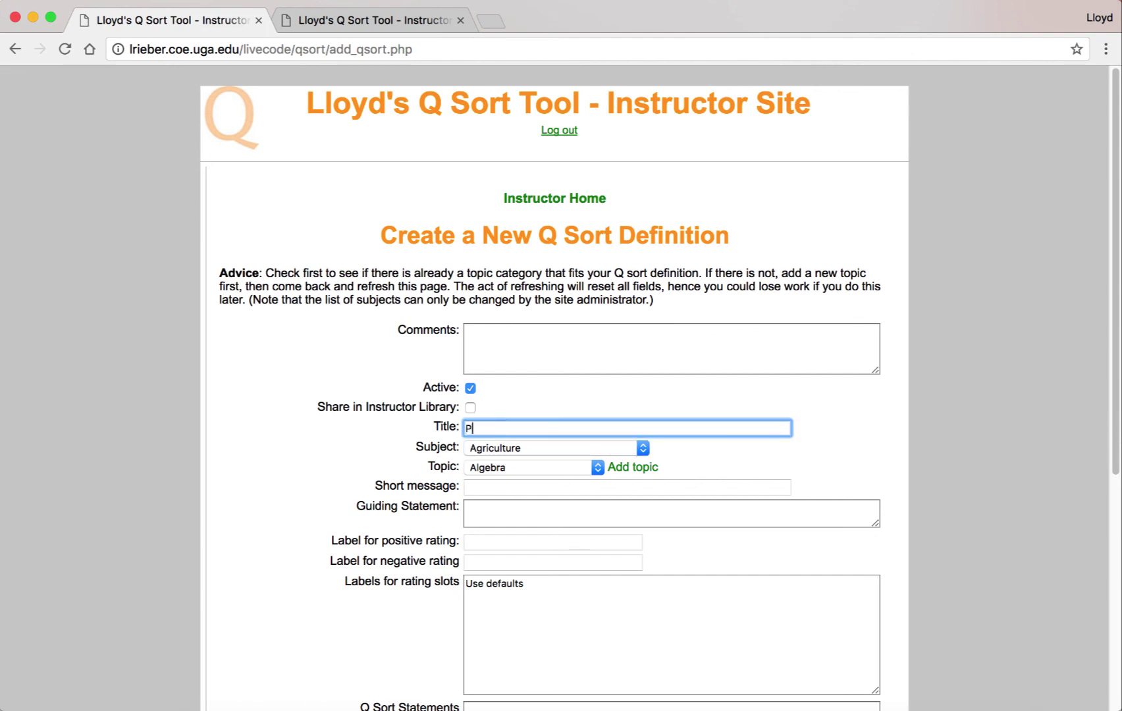
pyautogui.write('zza')
# - Set the definition's subject to Culinary Arts and Personal Service and its topic to Fun
pyautogui.click(516, 449)
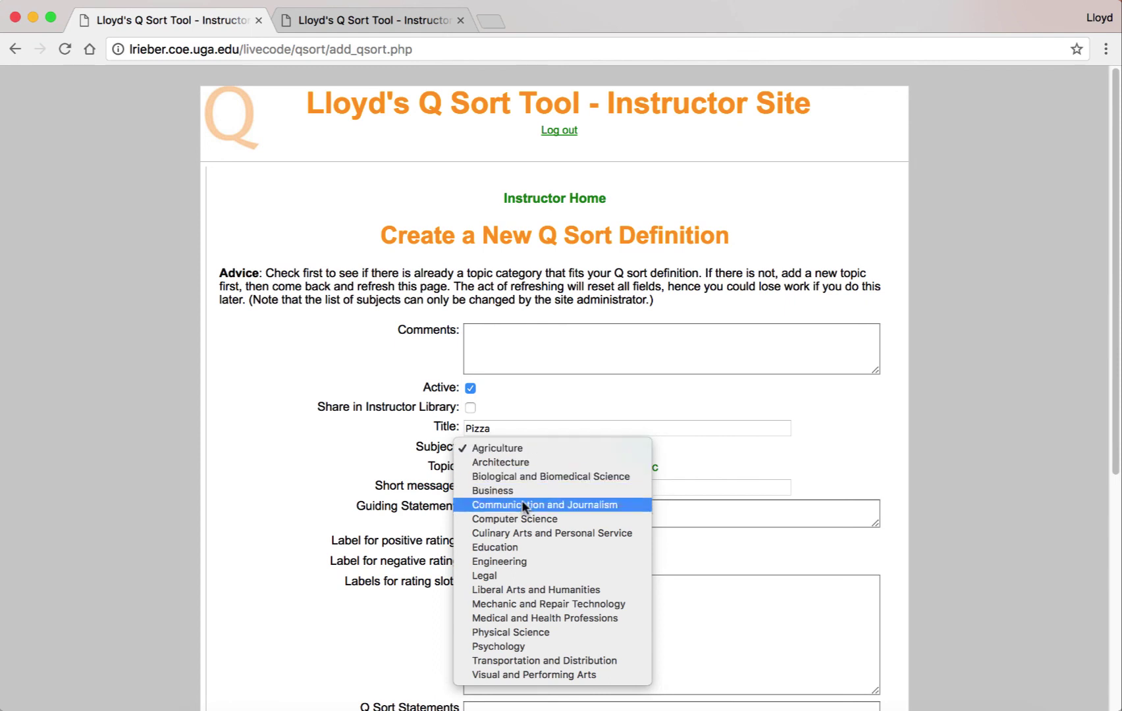
pyautogui.click(526, 533)
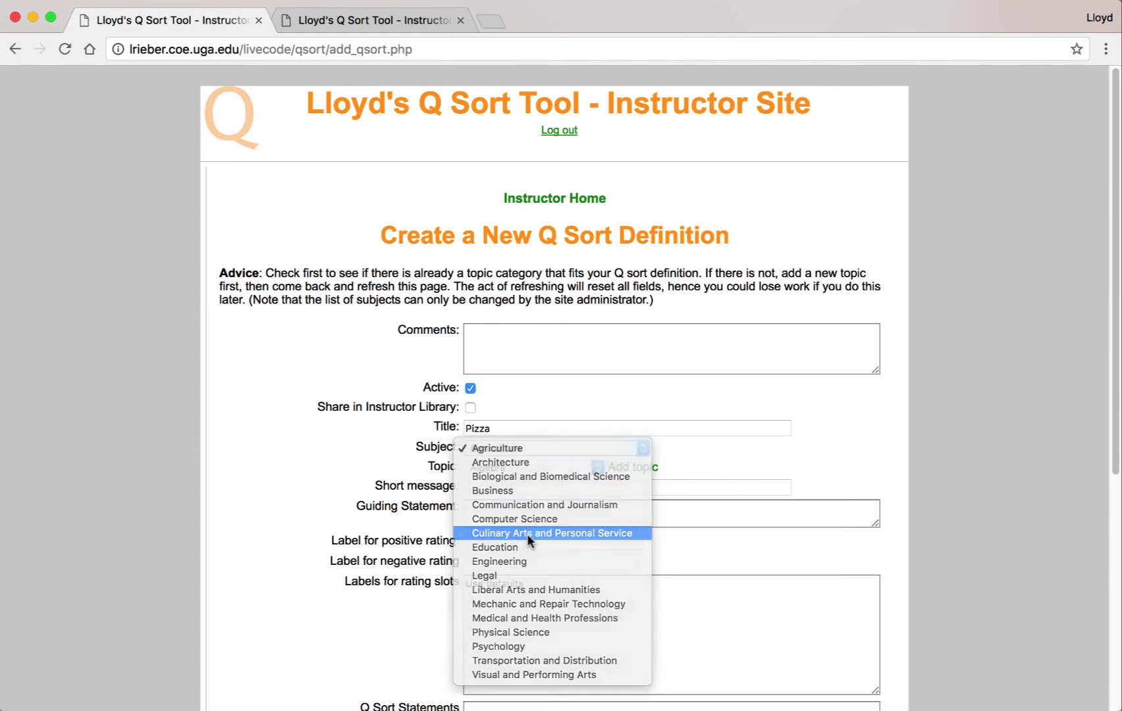
pyautogui.click(513, 466)
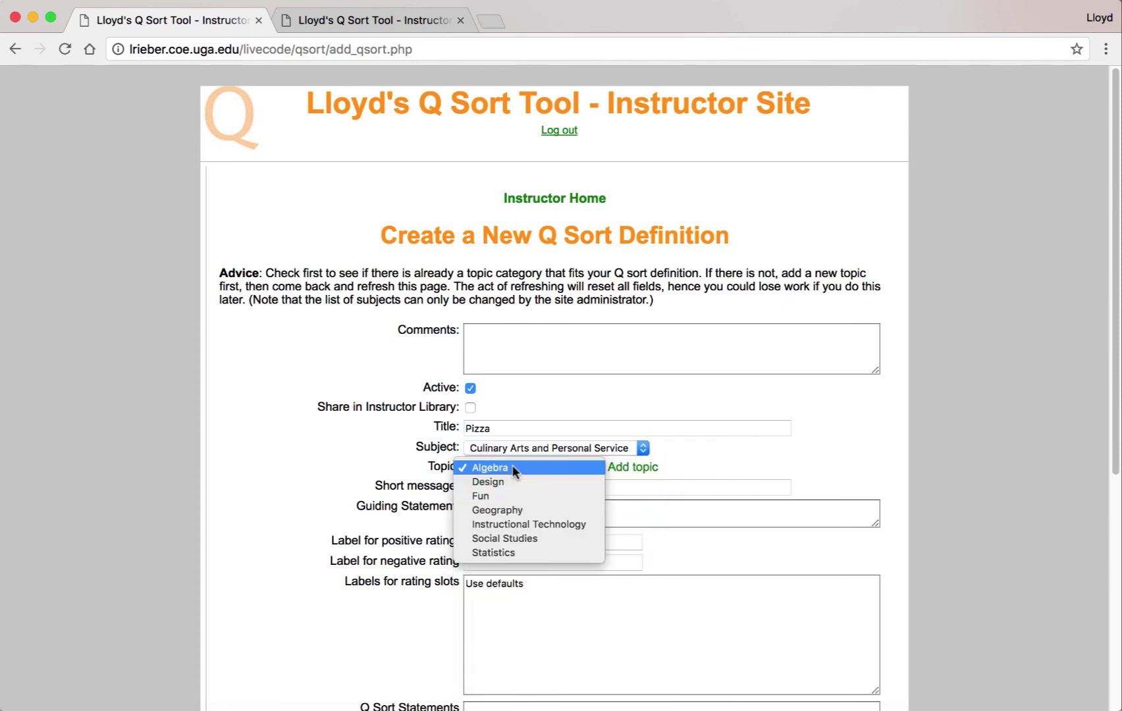
pyautogui.click(511, 495)
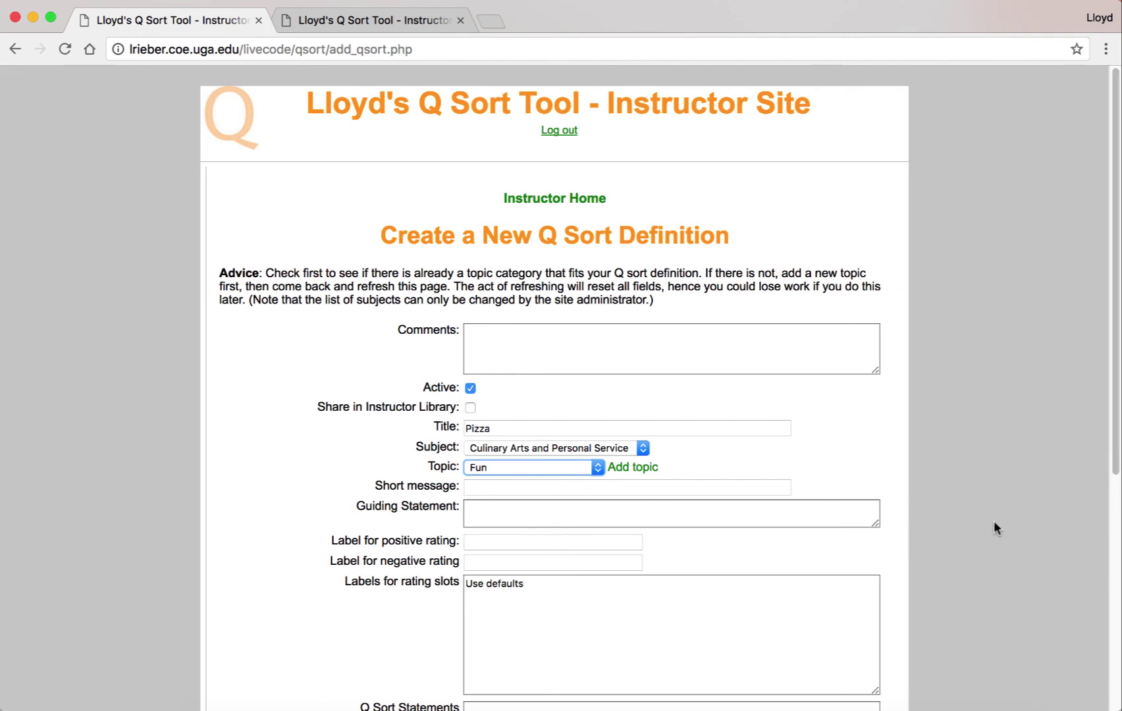
# - Enter the short message "This is a sample Q sort about pizza." and guiding statement "Please rate the importance of these pizza characteristics in your life."
pyautogui.click(673, 486)
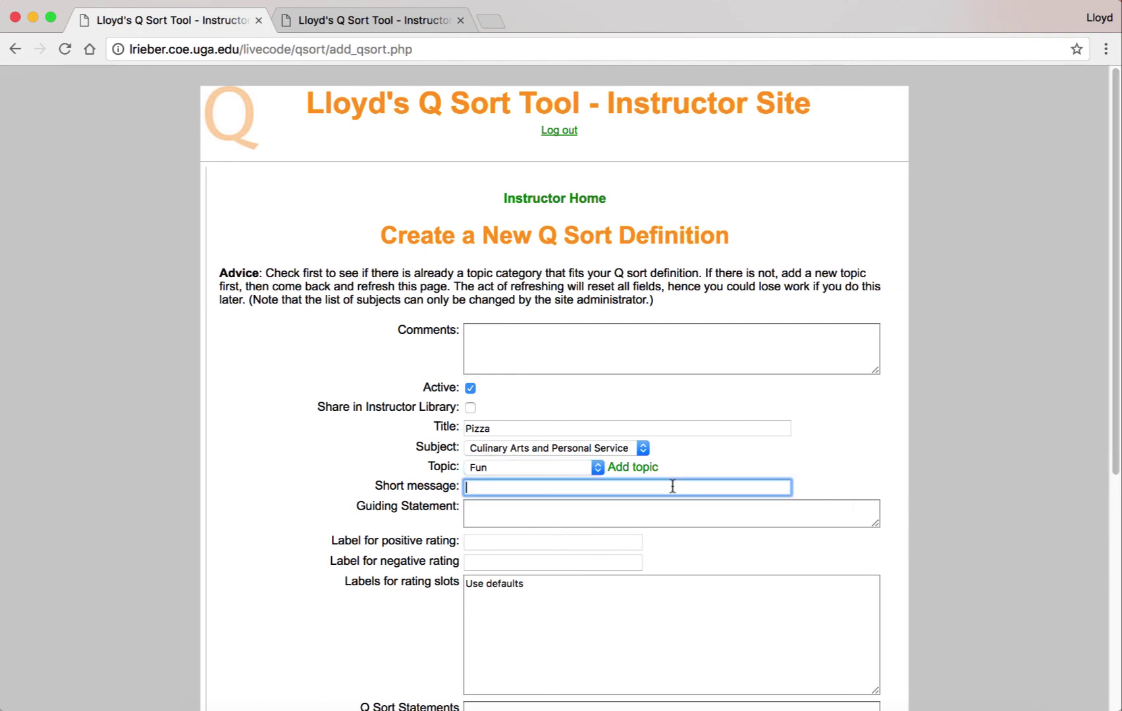
pyautogui.write('This is a sample Q sort about pizza.')
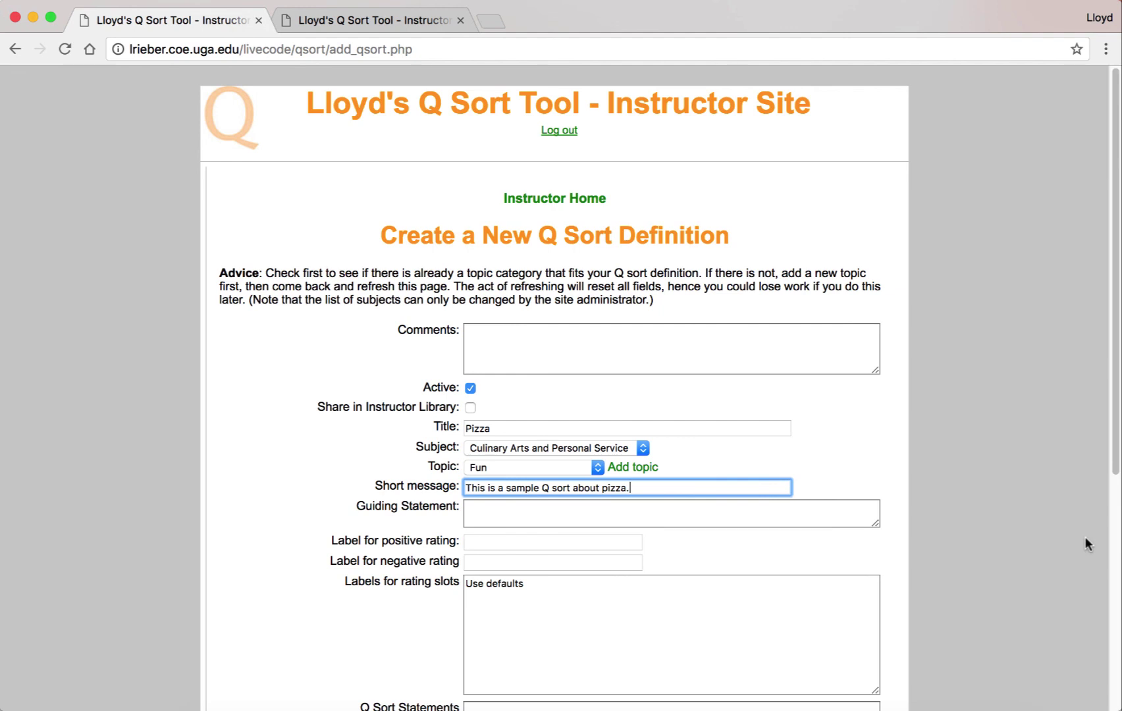
pyautogui.click(493, 511)
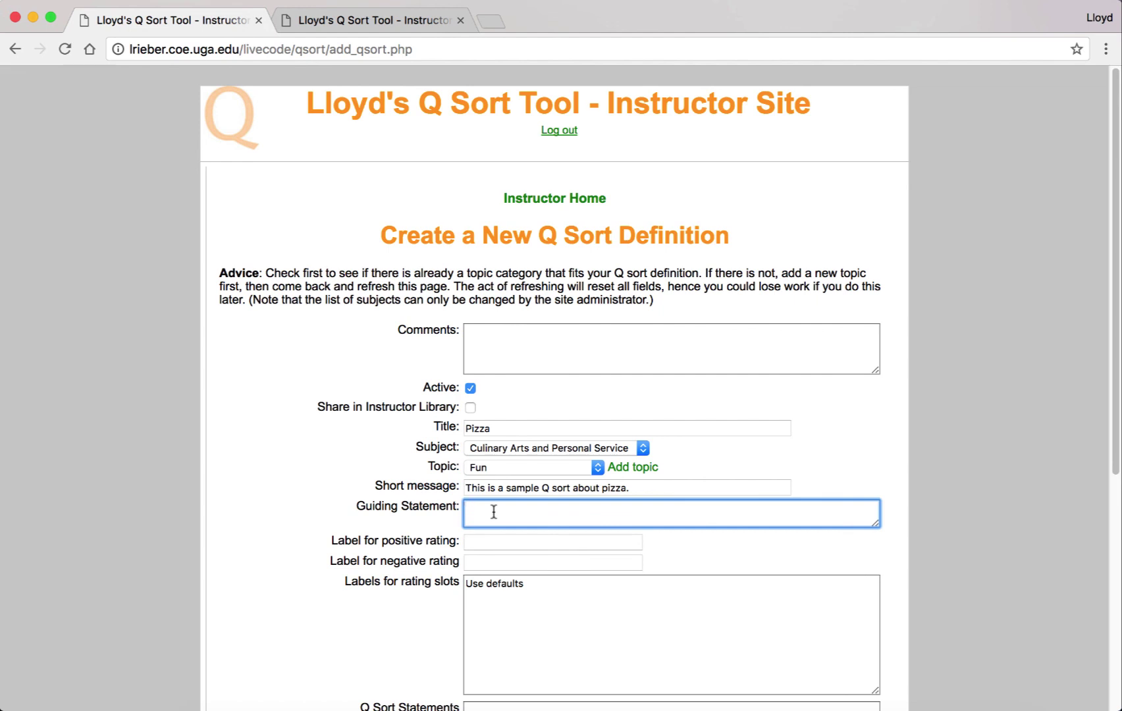
pyautogui.write('Please rate the importance of these pizza characteristics in your life.')
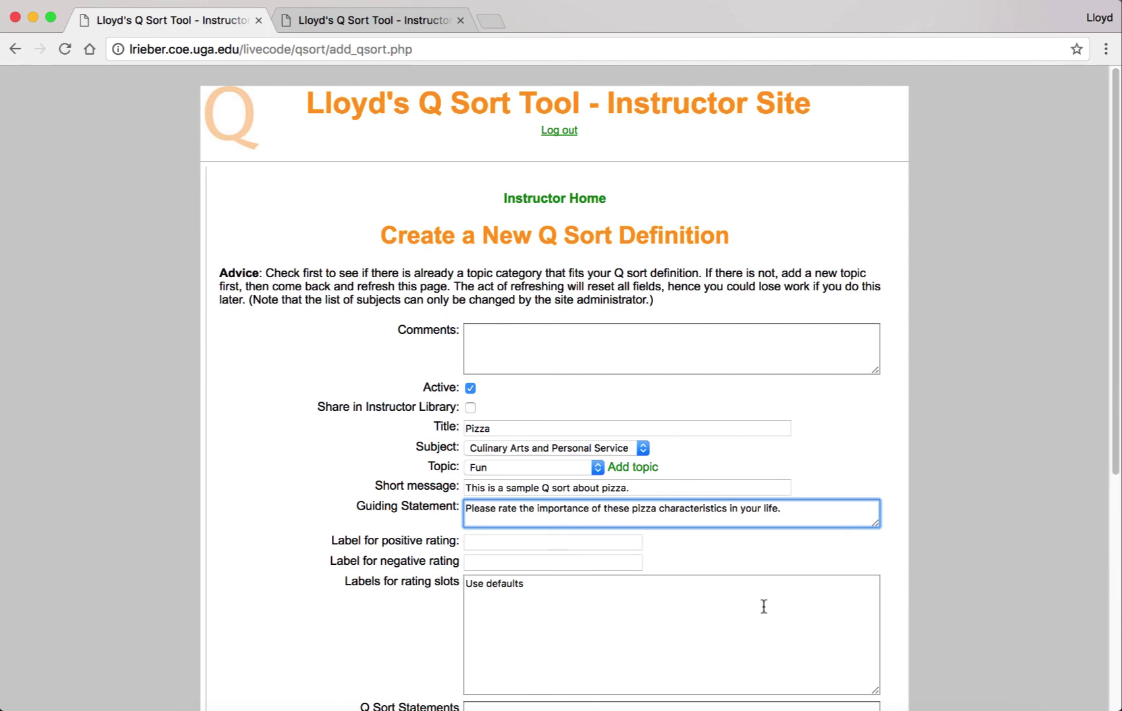
# - Enter nine Q Sort Statements on vegetarian toppings, low price, cheese, thick chewy crust, many toppings, local ingredients, meat toppings, thin crispy crust and home delivery
pyautogui.scroll(-5, 565, 595)
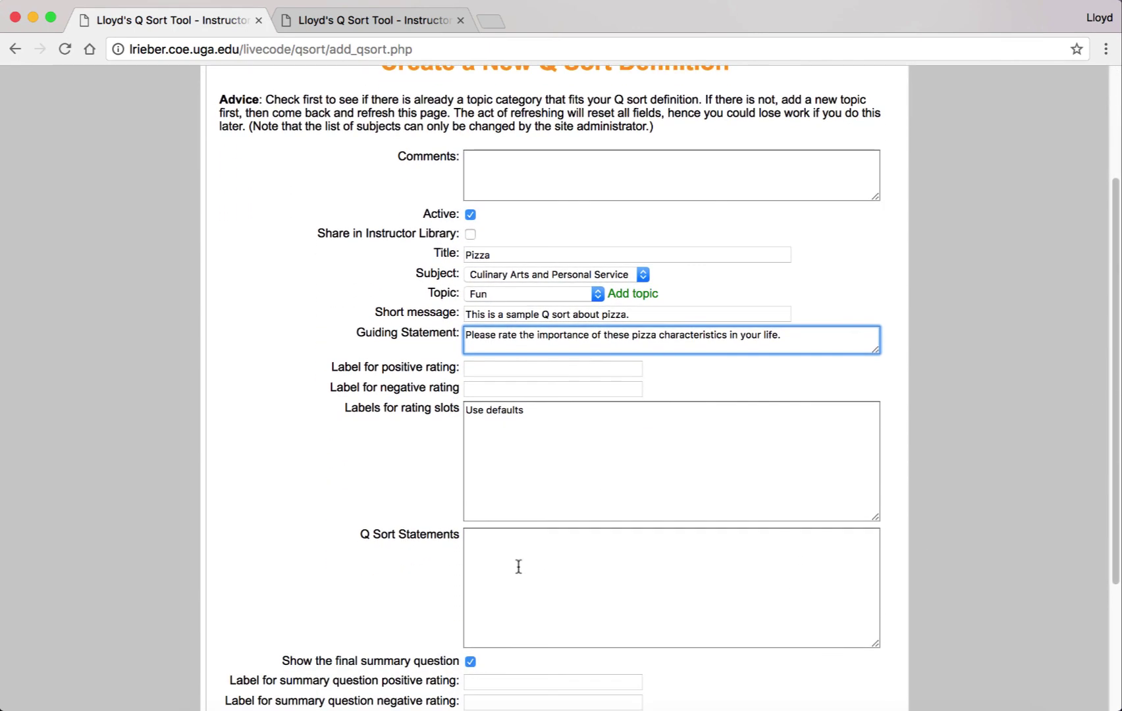
pyautogui.click(500, 542)
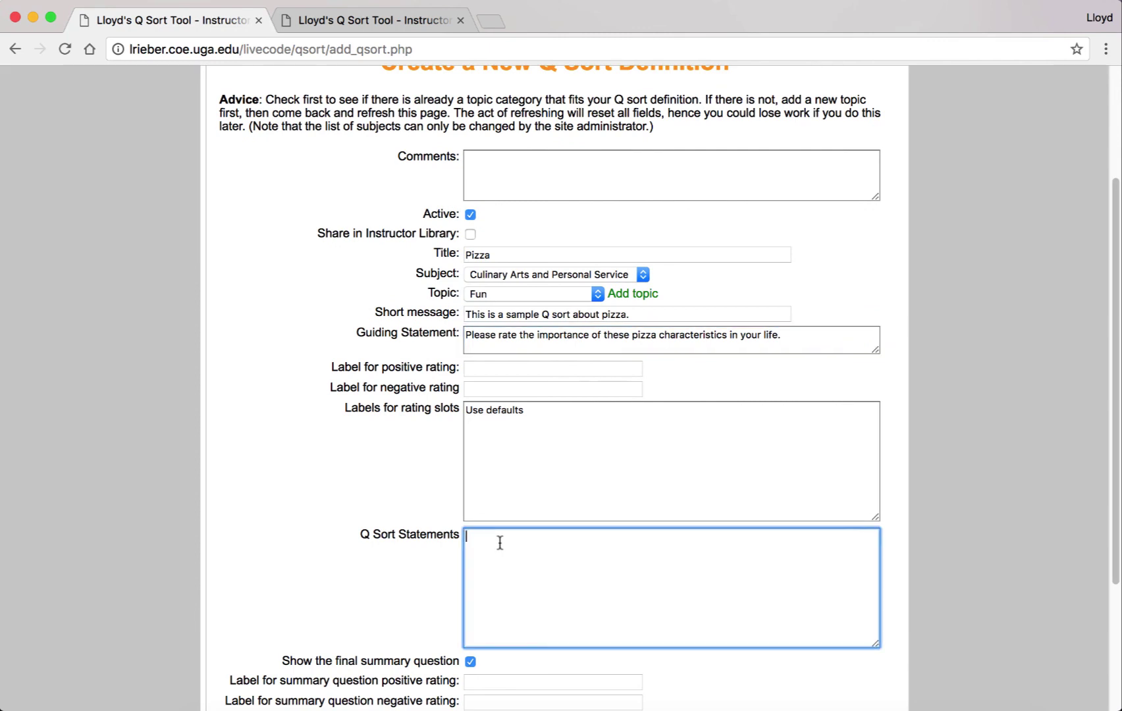
pyautogui.write('The toppings are vegetarian. The pizza is inexpensive. The pizza has lots of cheese. The crust is thick and chewy. The pizza has lots of toppings. The ingredients are grown locally. The toppings include meat. The crust is thin and crispy. The pizza can be delivered to my home.')
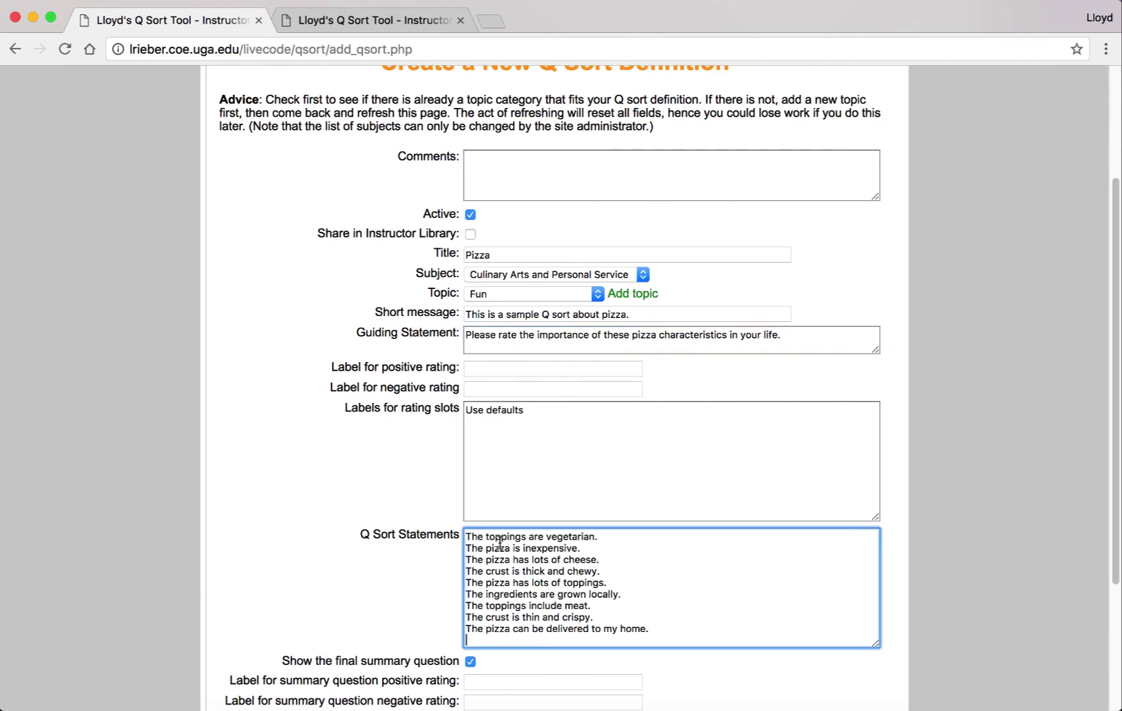
pyautogui.press('BackSpace')
# - Label the positive rating "Most Important" and the negative rating "Least Important"
pyautogui.click(484, 366)
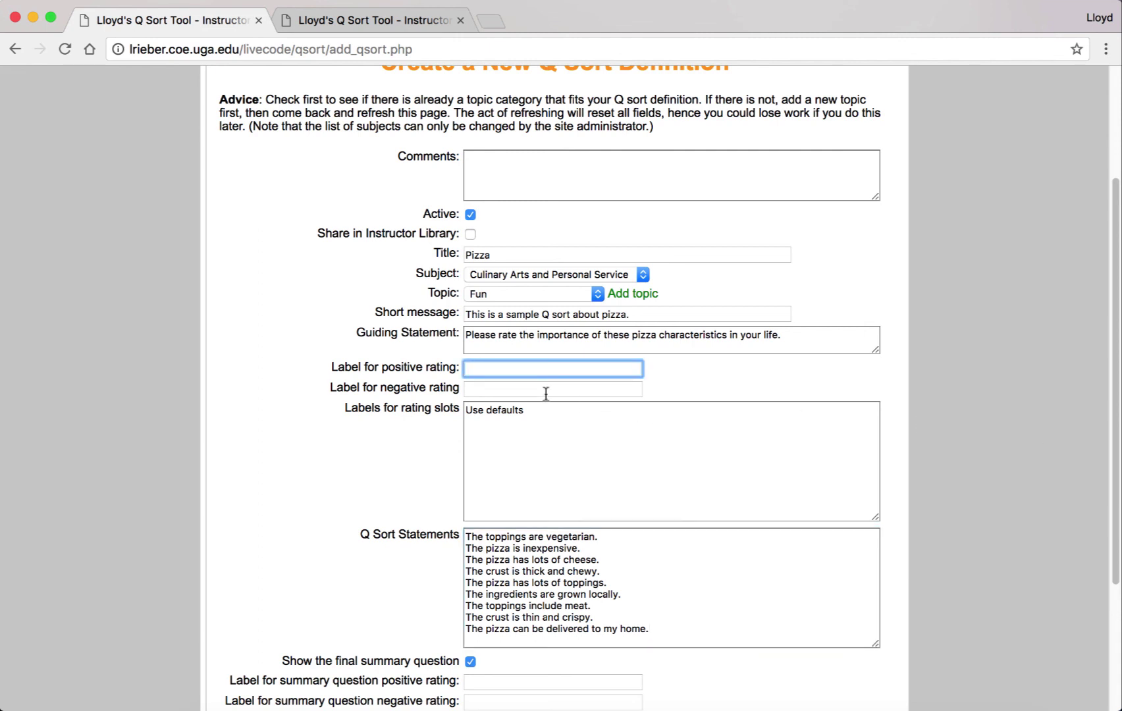
pyautogui.write('Most Important')
pyautogui.click(504, 388)
pyautogui.write('Least Important')
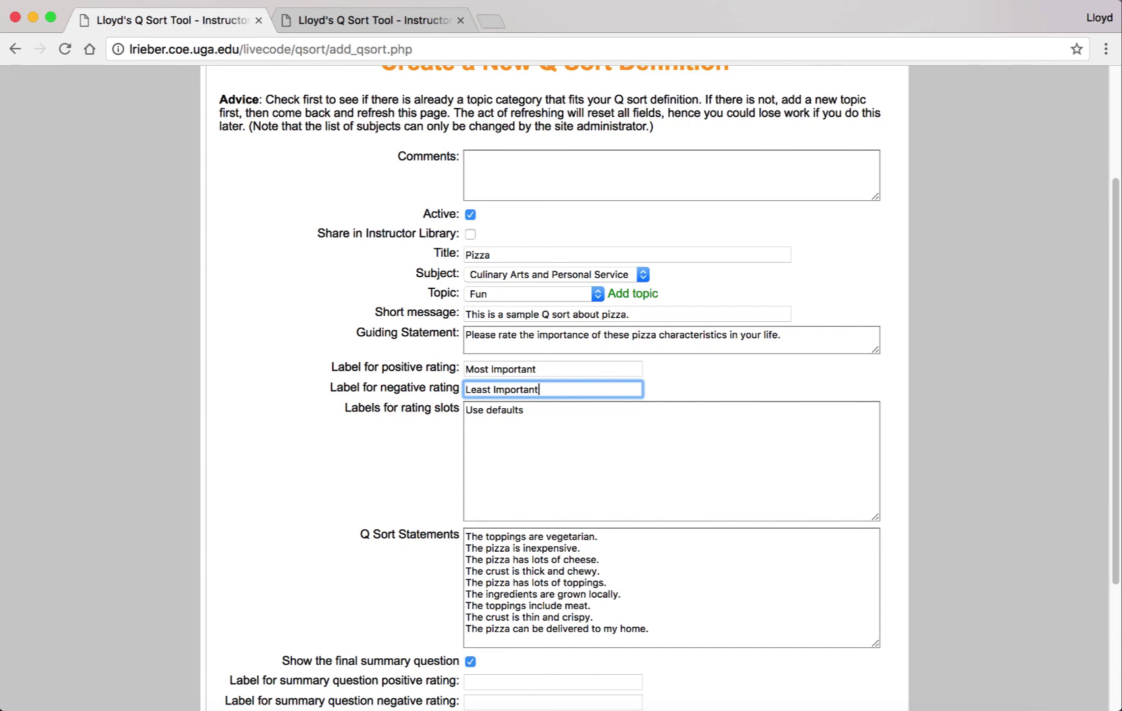
# - Enter "I am a big fan of eating pizza." as the text of the final summary question
pyautogui.scroll(-1, 762, 390)
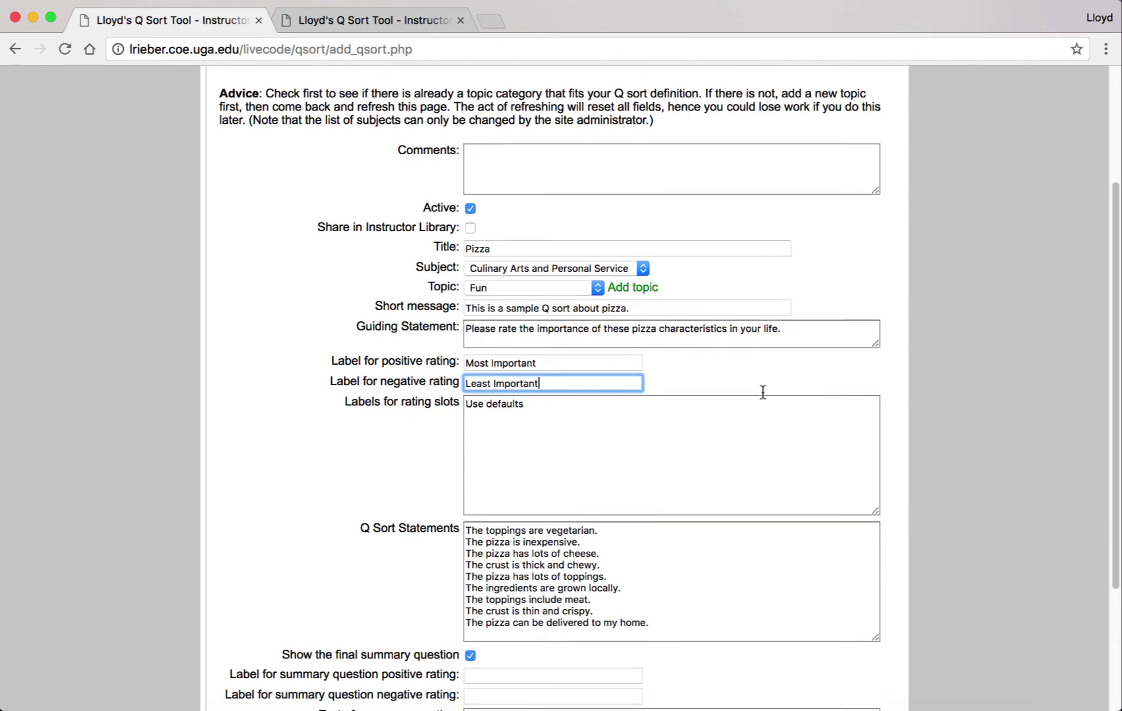
pyautogui.scroll(-5, 762, 391)
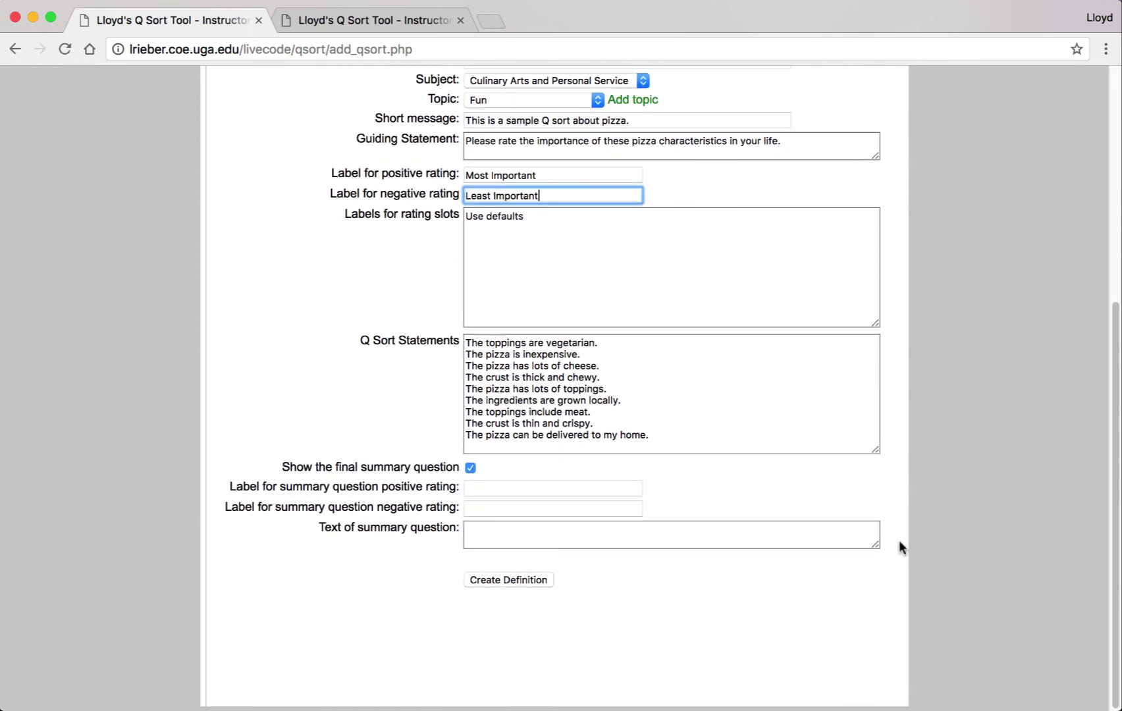
pyautogui.click(472, 532)
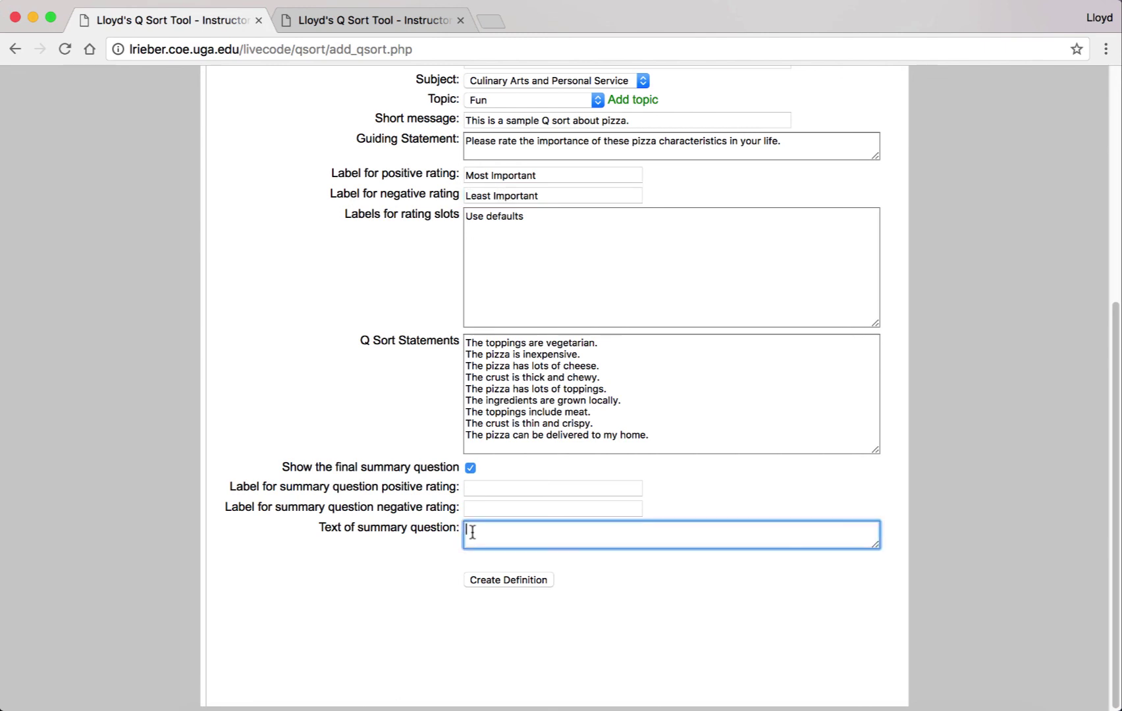
pyautogui.write('I am a big fan of eating pizza.')
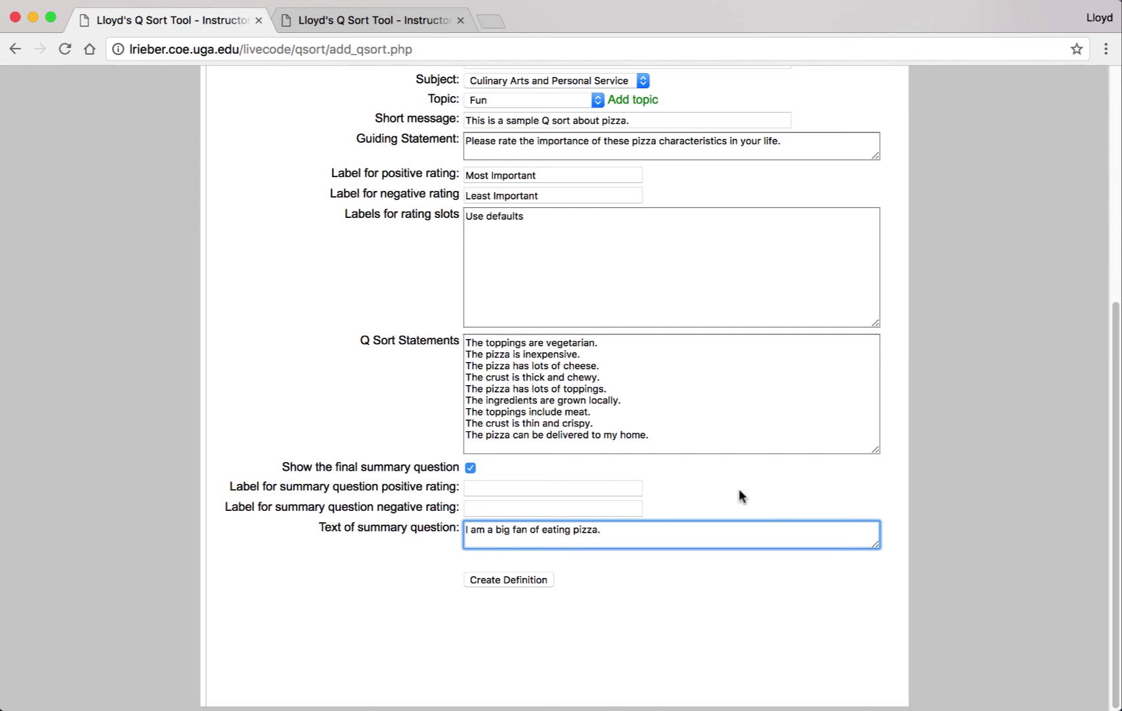
# - Label the summary question's positive rating "Strongly Agree" and its negative rating "Strongly Disagree"
pyautogui.click(518, 488)
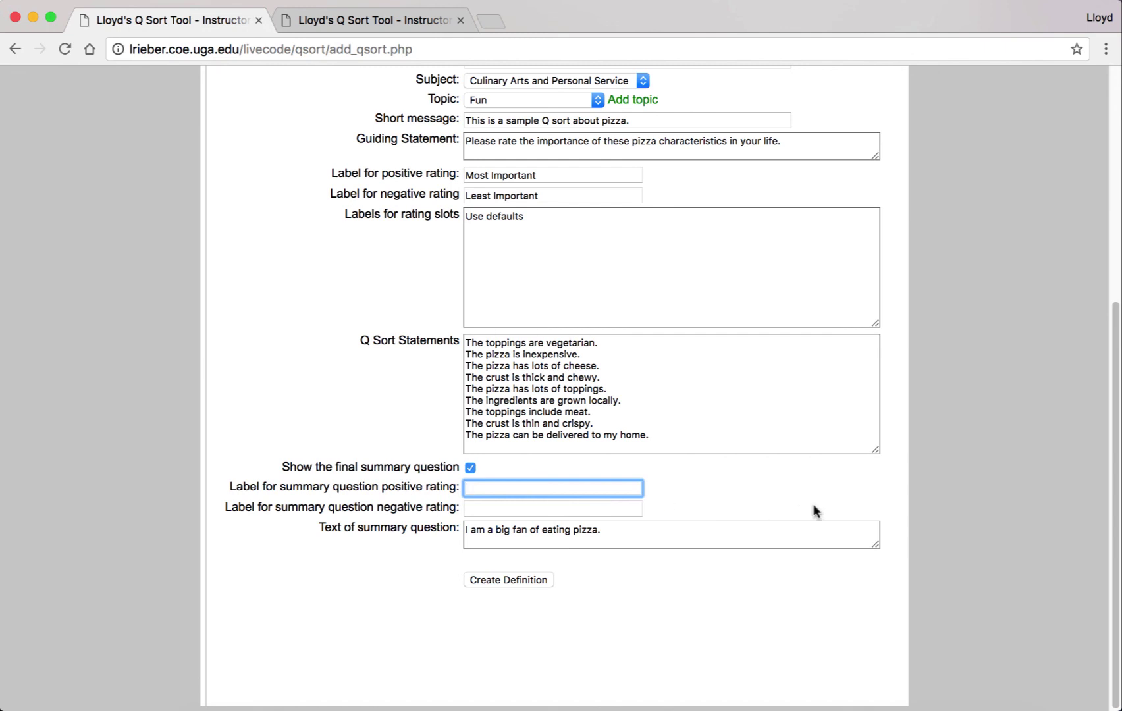
pyautogui.write('Strongly Agree')
pyautogui.click(502, 507)
pyautogui.write('Strongly Disagree')
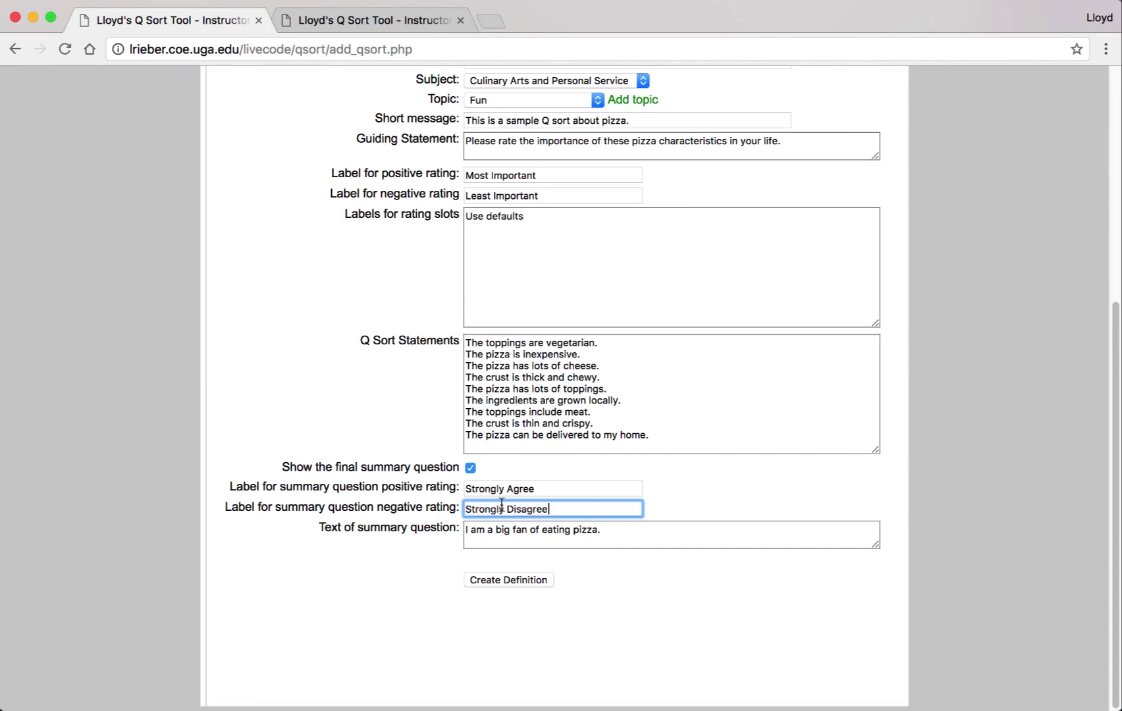
# - Review the completed form entries and switch Instructor Library sharing on and back off
pyautogui.scroll(3, 755, 609)
pyautogui.scroll(5, 755, 606)
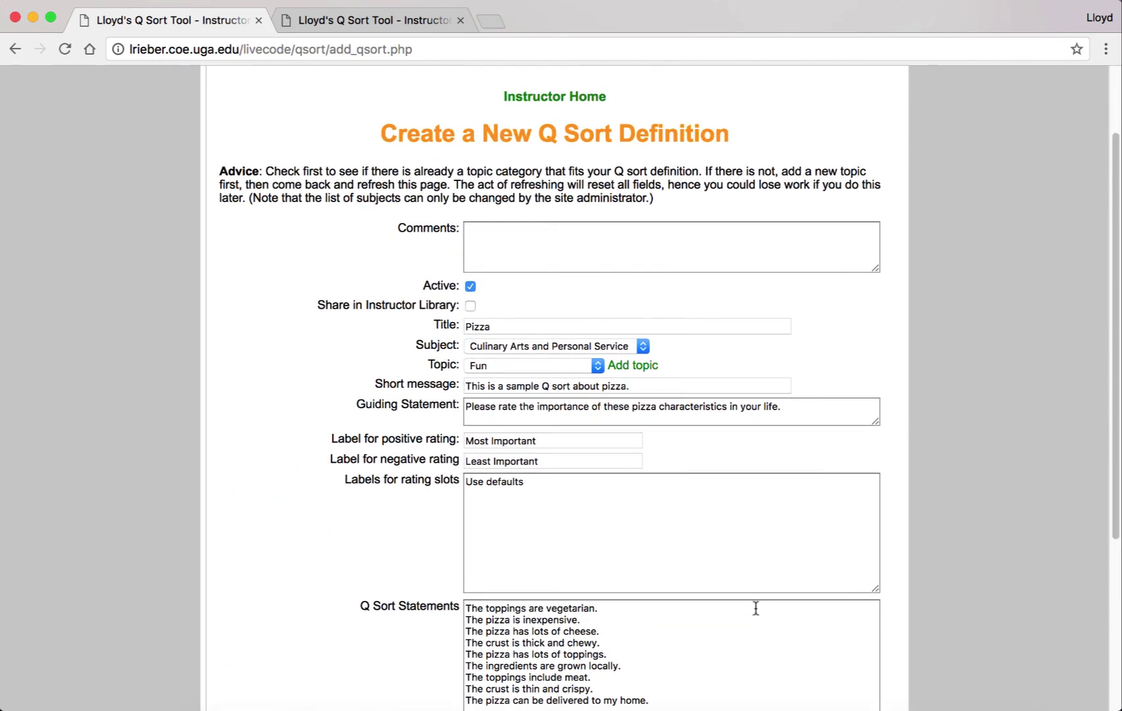
pyautogui.scroll(-5, 755, 609)
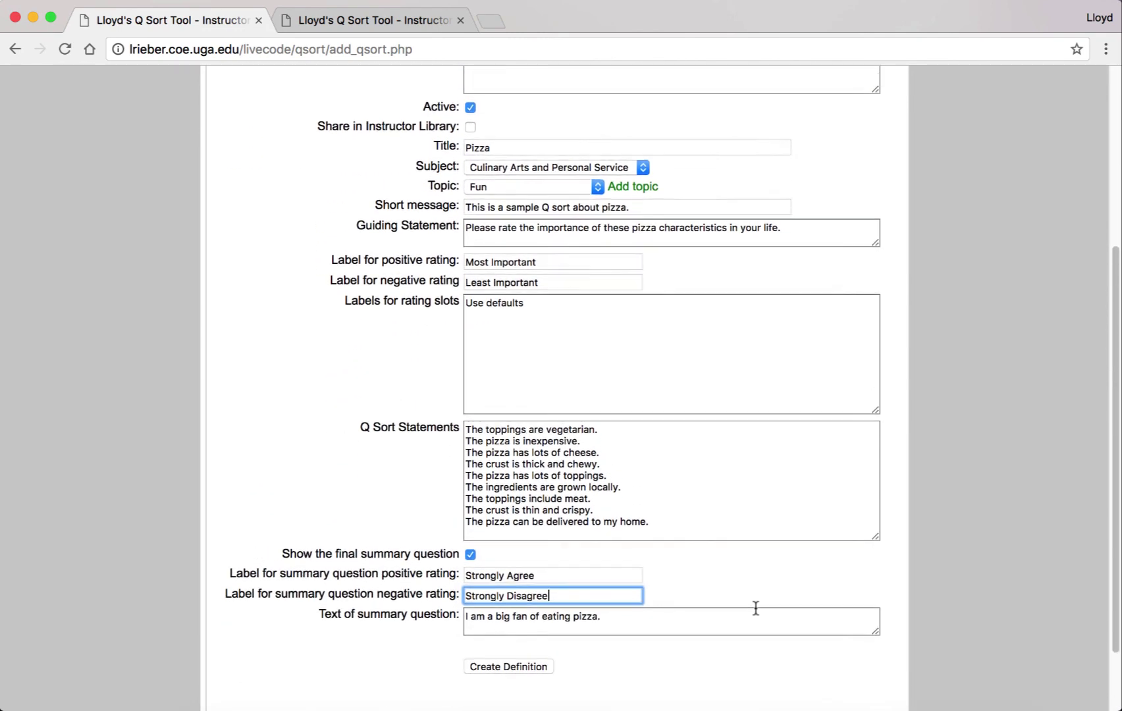
pyautogui.scroll(5, 757, 609)
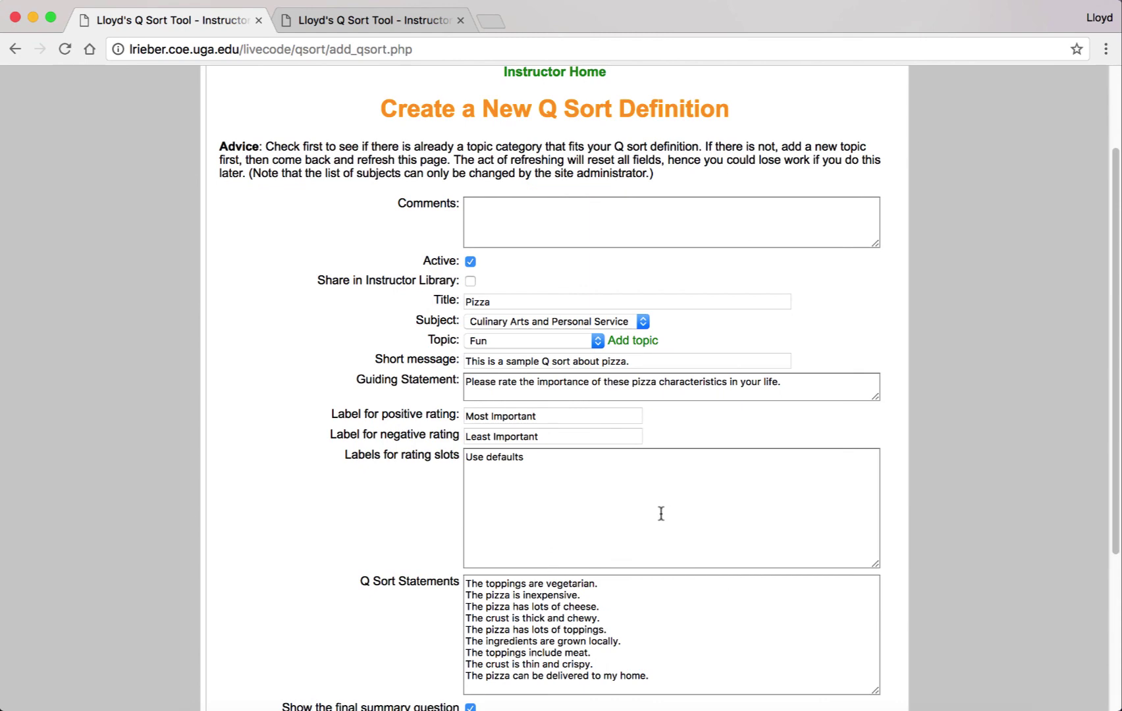
pyautogui.scroll(1, 659, 514)
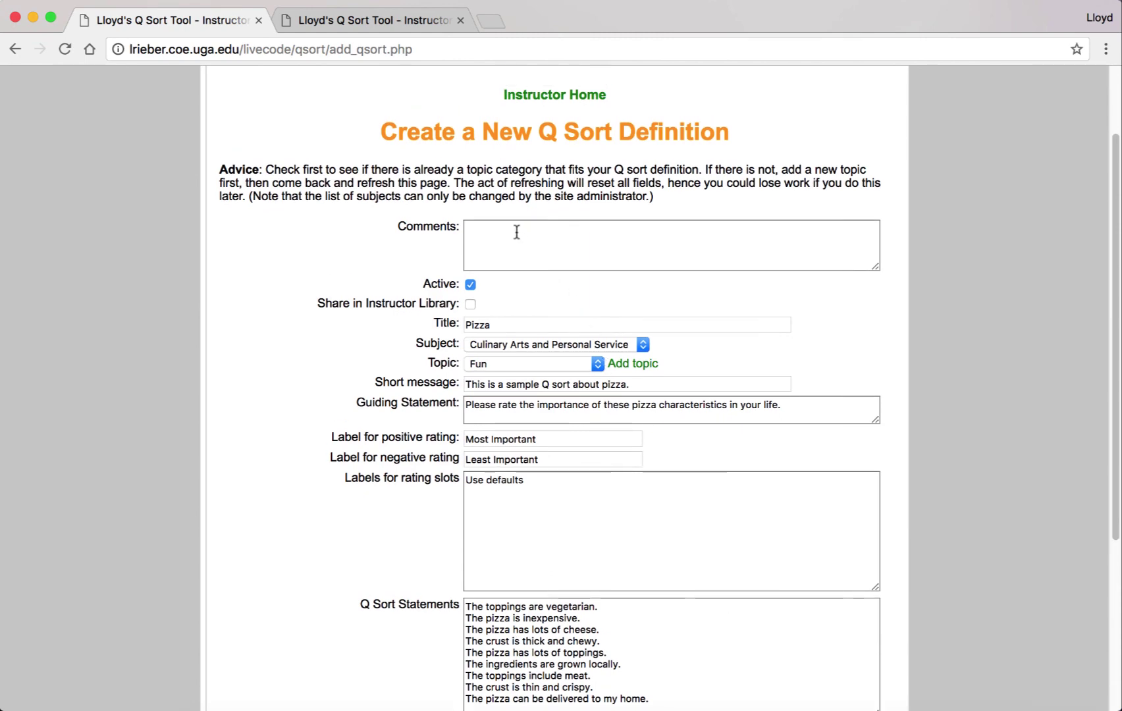
pyautogui.click(470, 305)
pyautogui.click(470, 304)
pyautogui.press('Tab')
# - Submit the completed form to create the Pizza definition
pyautogui.scroll(-3, 959, 339)
pyautogui.scroll(-4, 959, 339)
pyautogui.scroll(-1, 959, 339)
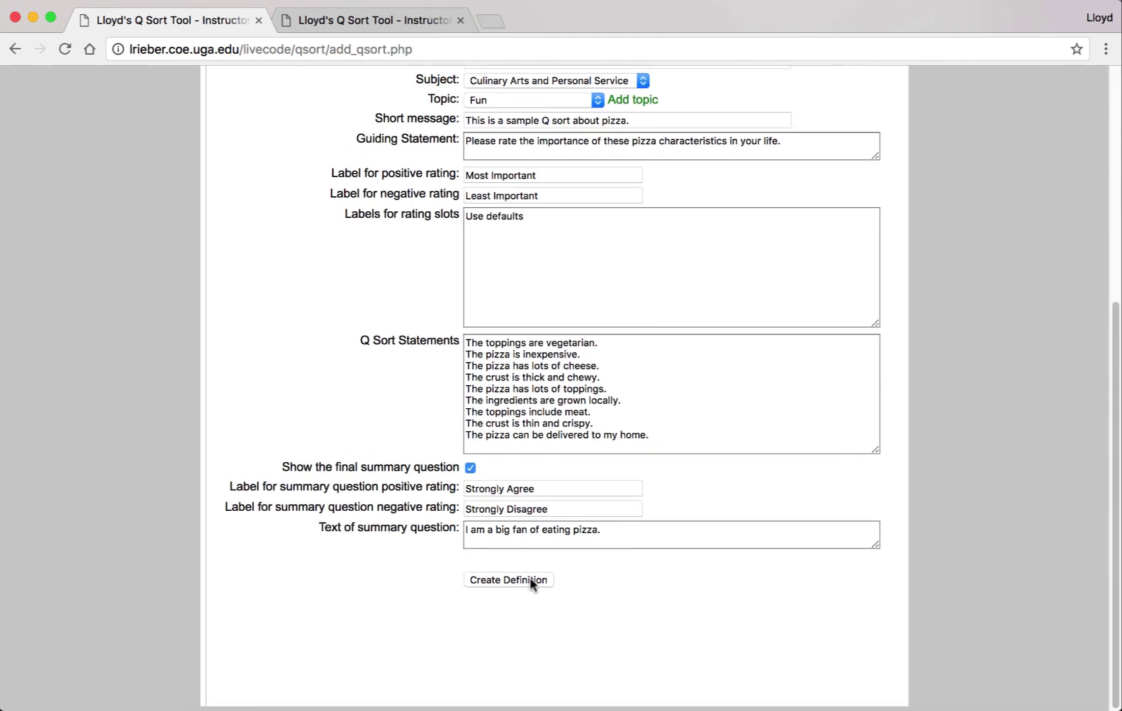
pyautogui.click(532, 582)
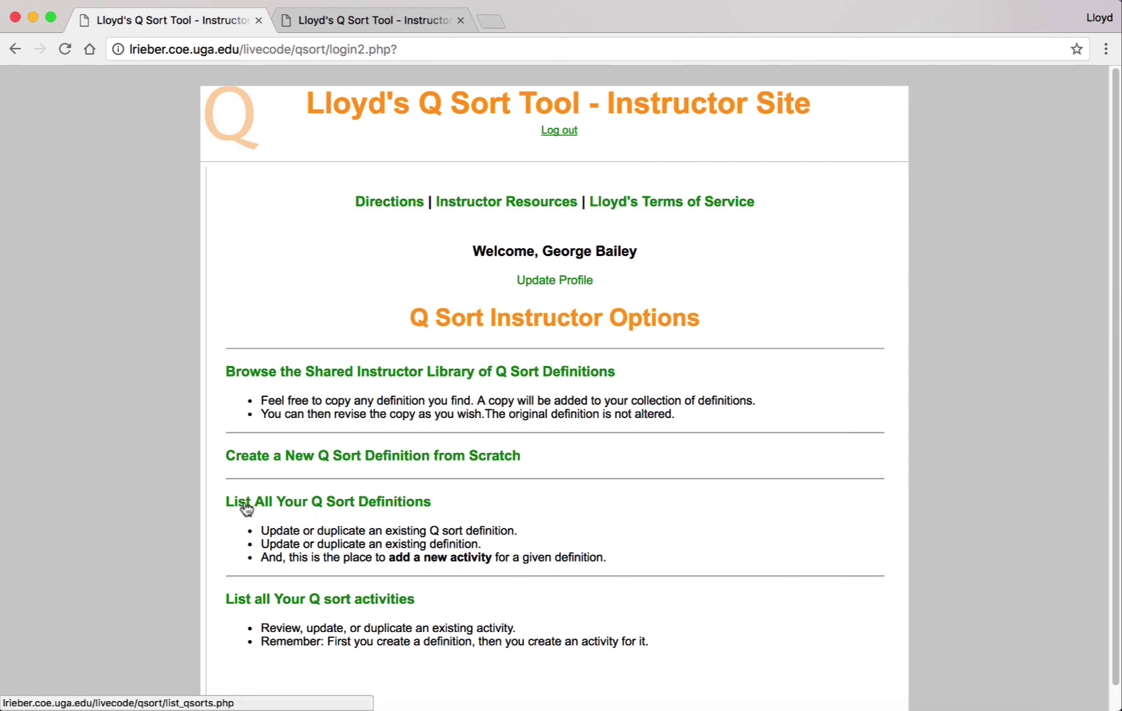
# - View the instructor's own list of Q sort definitions and browse the shared instructor library of definitions
pyautogui.click(325, 504)
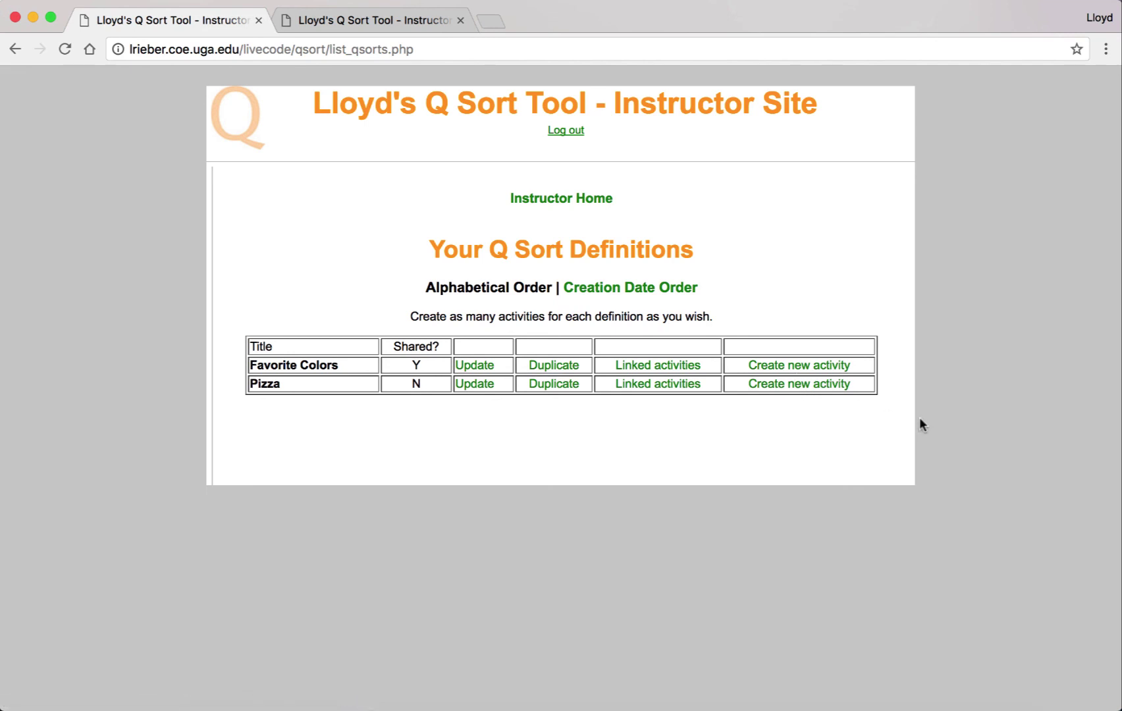
pyautogui.click(570, 199)
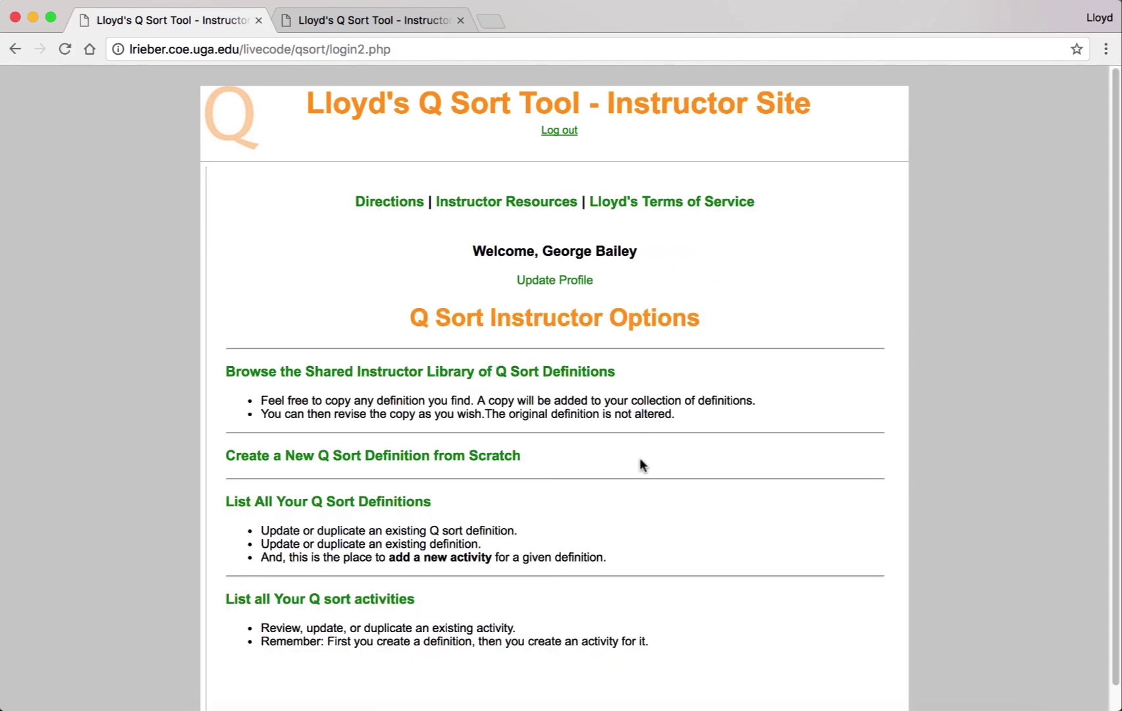
pyautogui.click(393, 374)
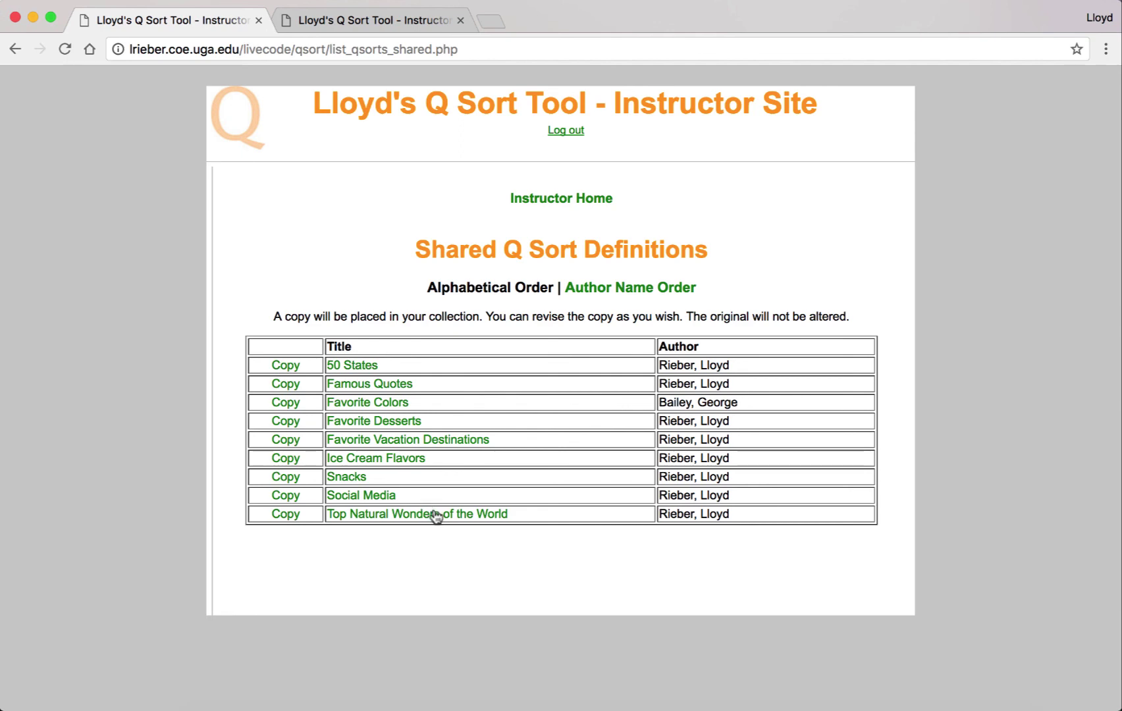
# - View the details of the shared Social Media definition, then return to the instructor home page
pyautogui.click(376, 499)
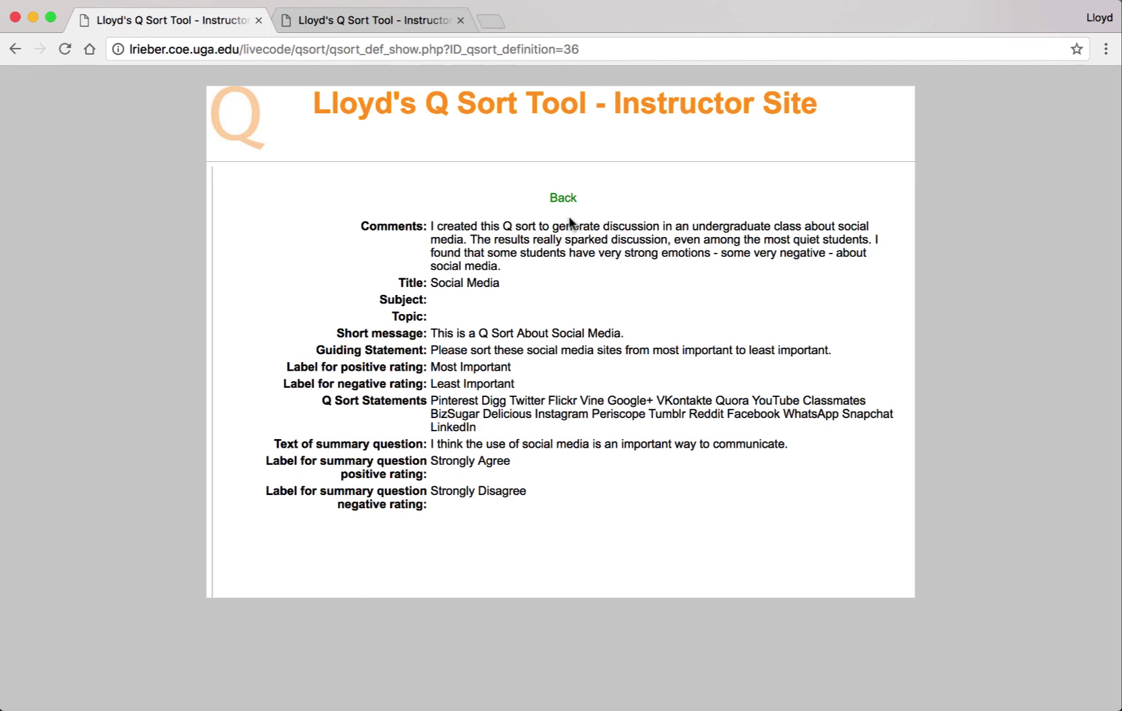
pyautogui.click(563, 198)
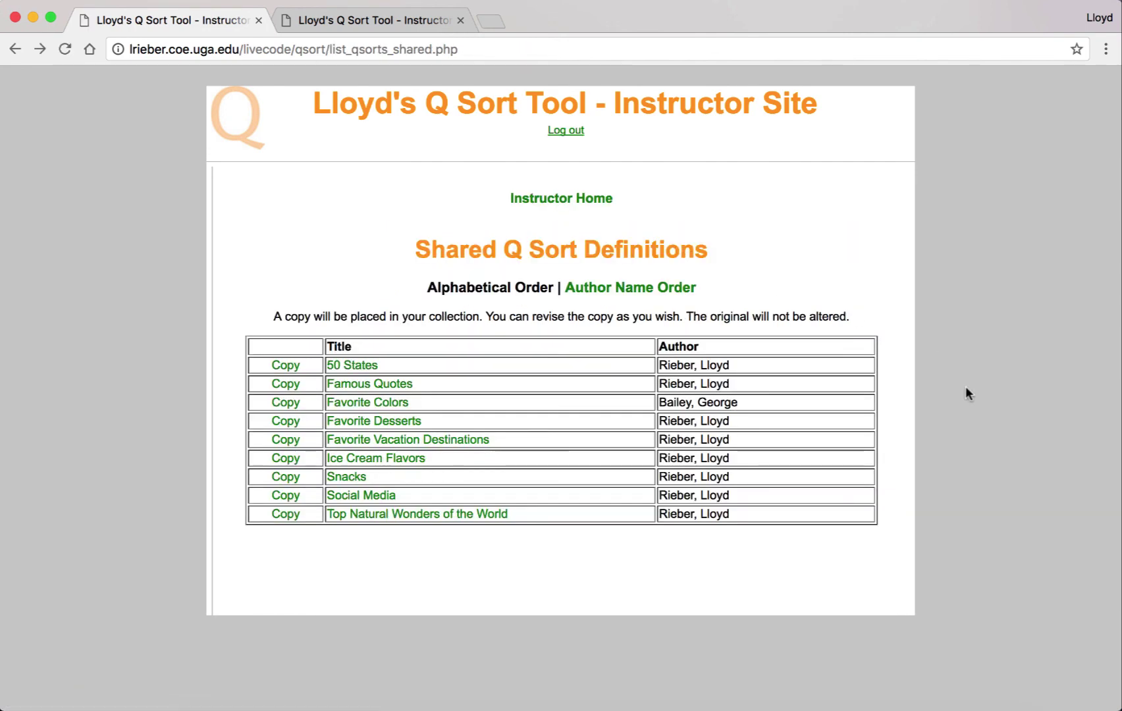
pyautogui.click(545, 205)
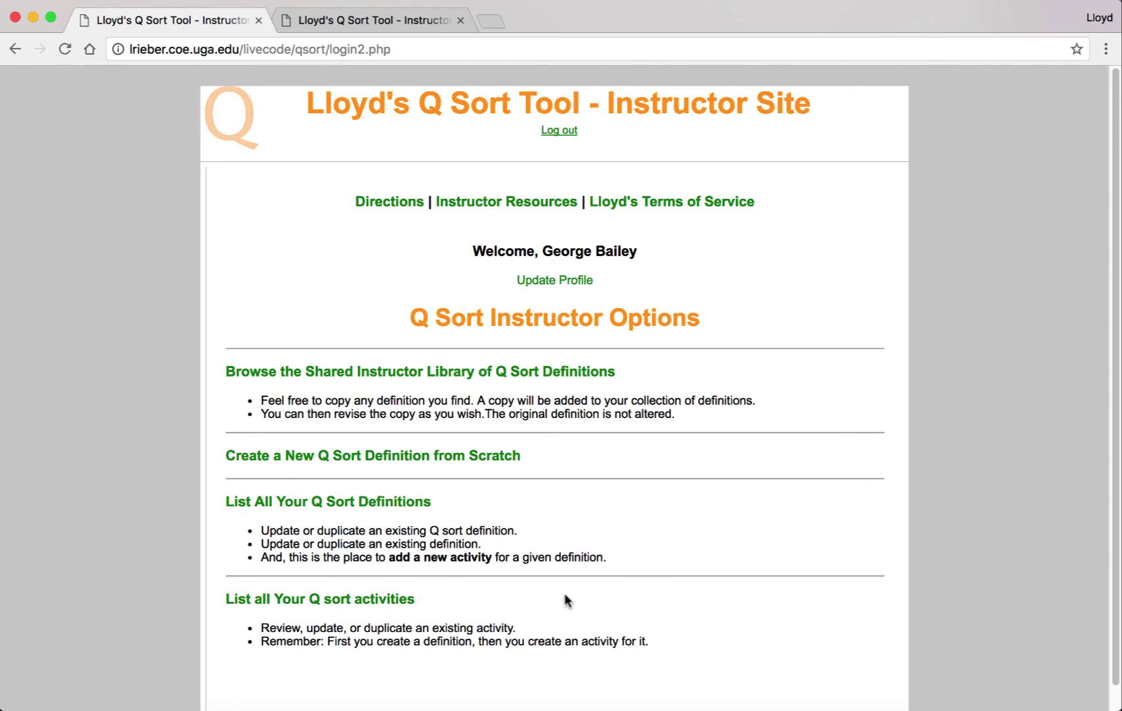
# - Create a new active Q sort activity from the instructor's own Pizza definition, using the Q code gbPizza
pyautogui.click(325, 503)
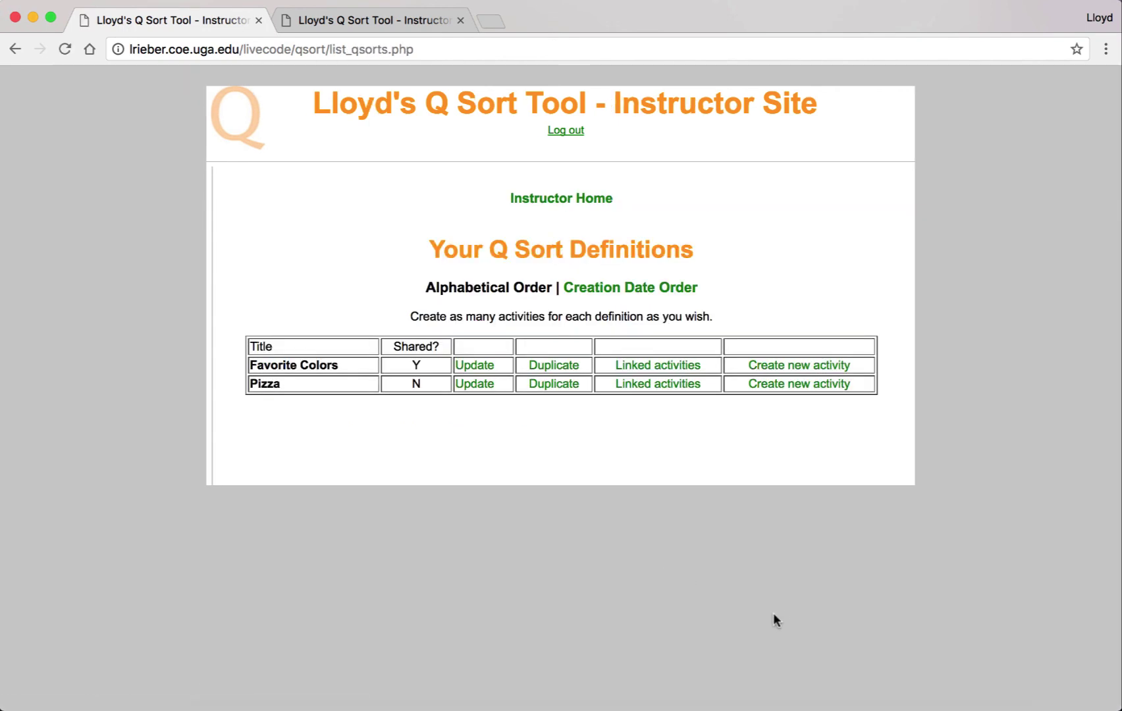
pyautogui.click(784, 390)
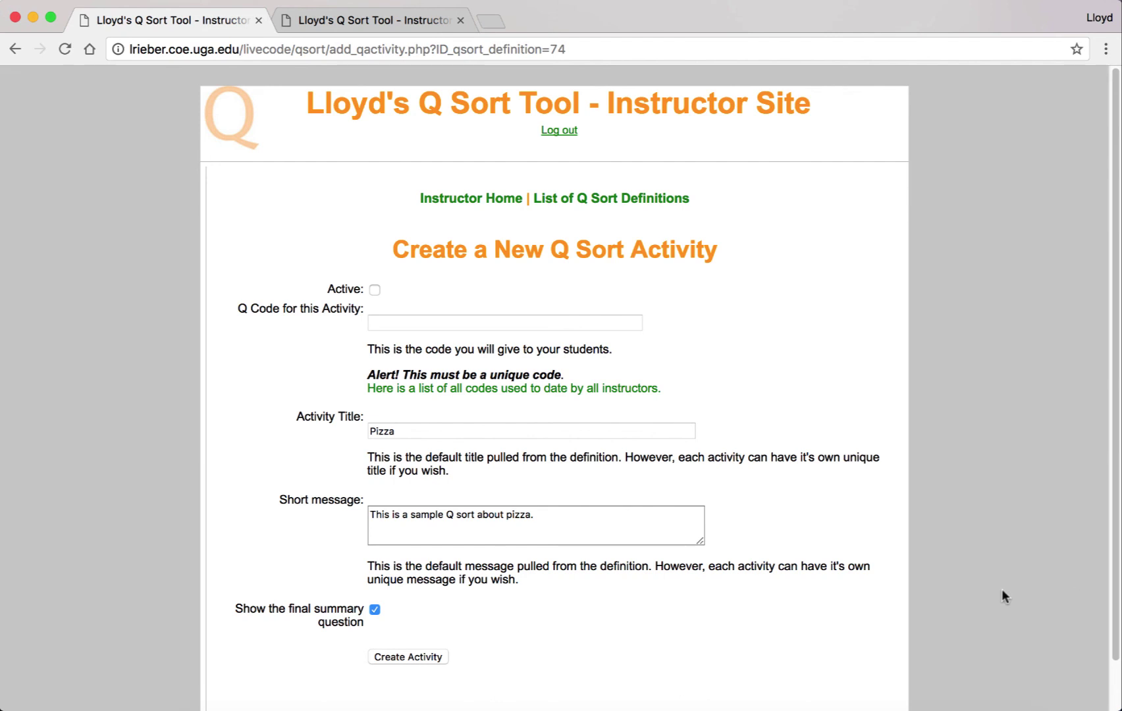
pyautogui.click(382, 322)
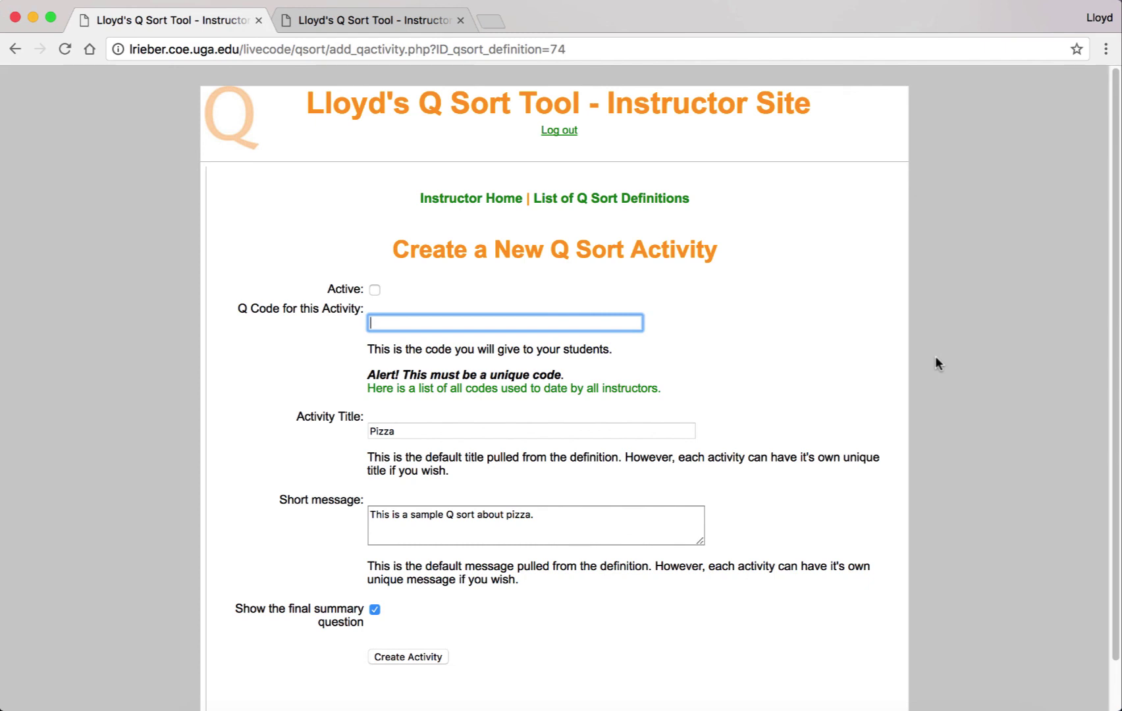
pyautogui.write('gbPizza')
pyautogui.click(374, 290)
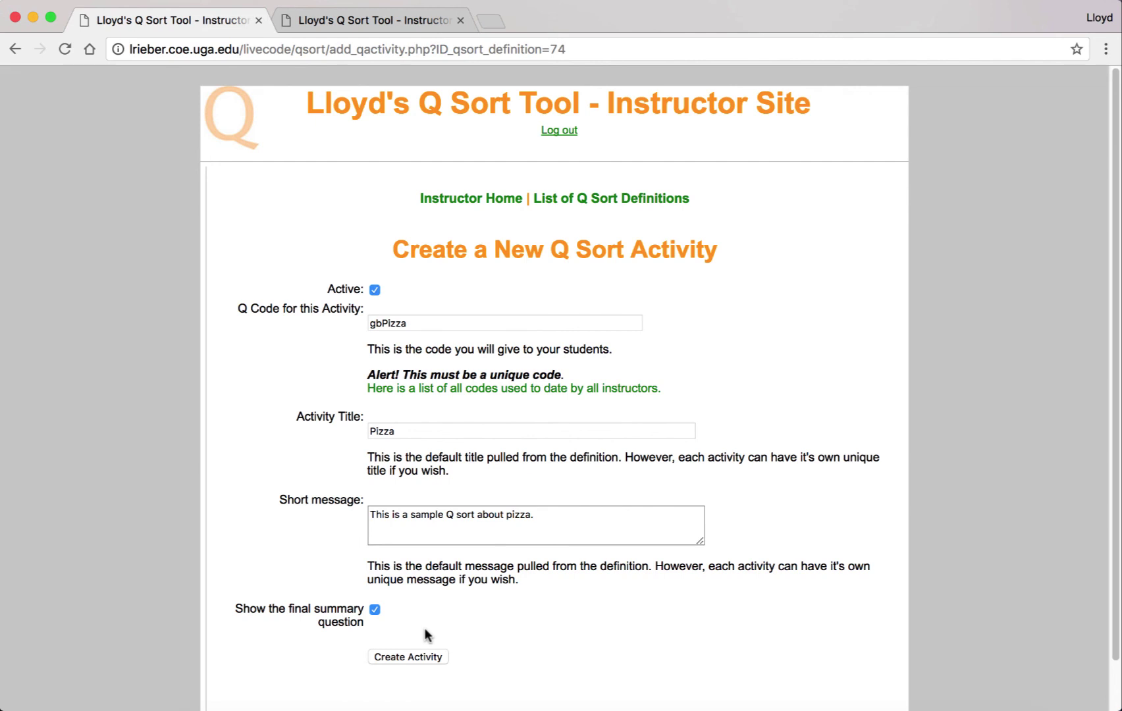
pyautogui.click(374, 612)
pyautogui.click(408, 657)
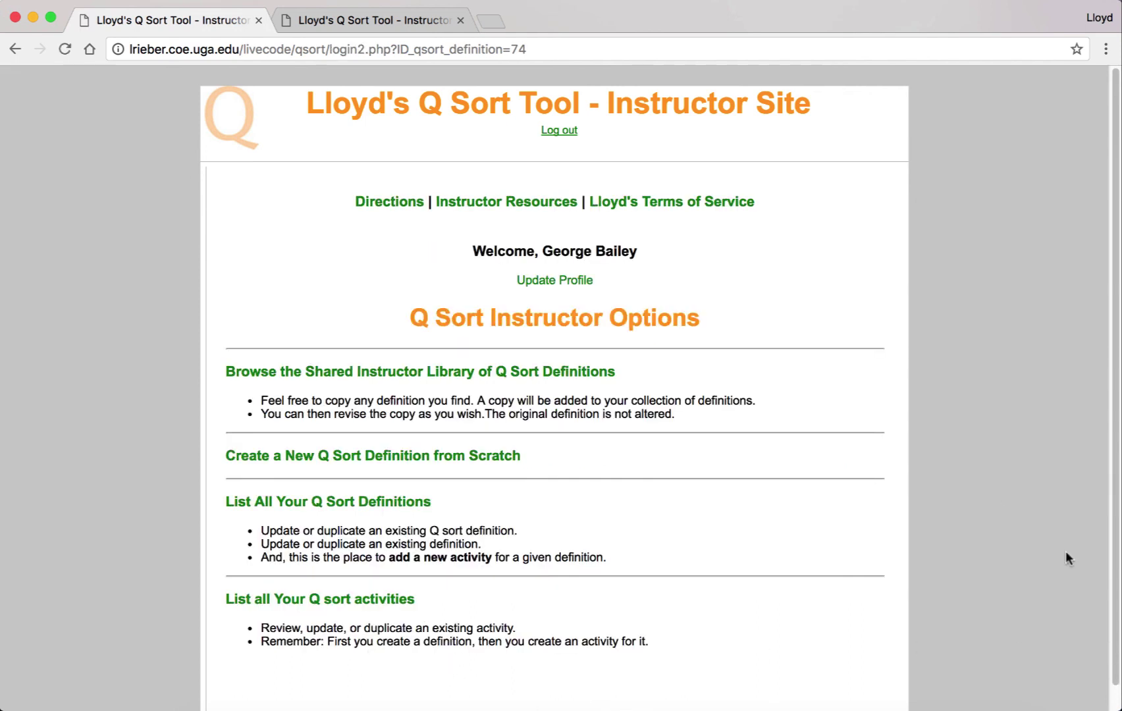
# - Review the list of all Q sort activities and the activities linked to the Pizza definition, then return to the instructor home page
pyautogui.click(293, 602)
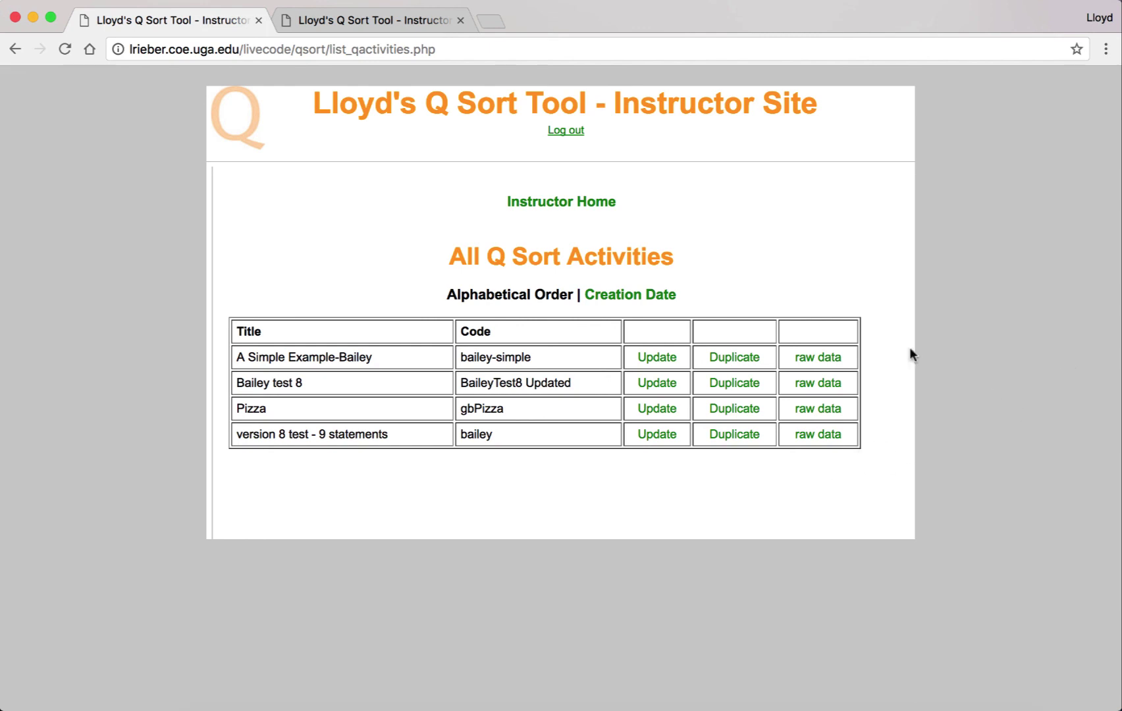
pyautogui.click(579, 208)
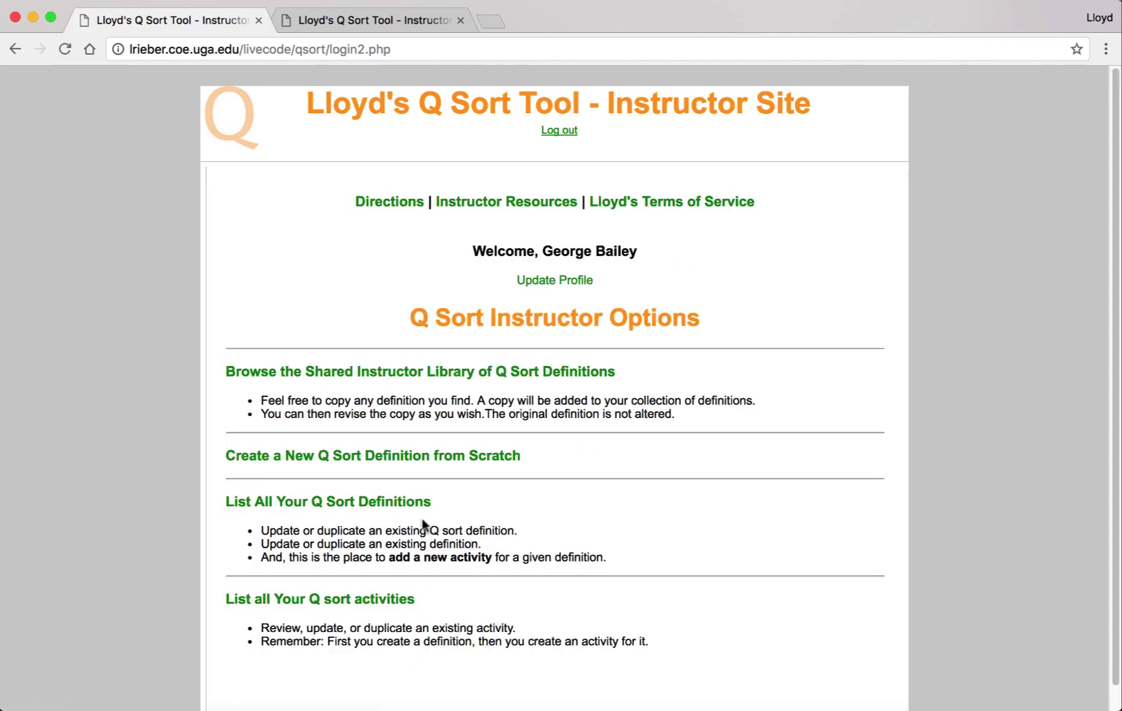
pyautogui.click(389, 506)
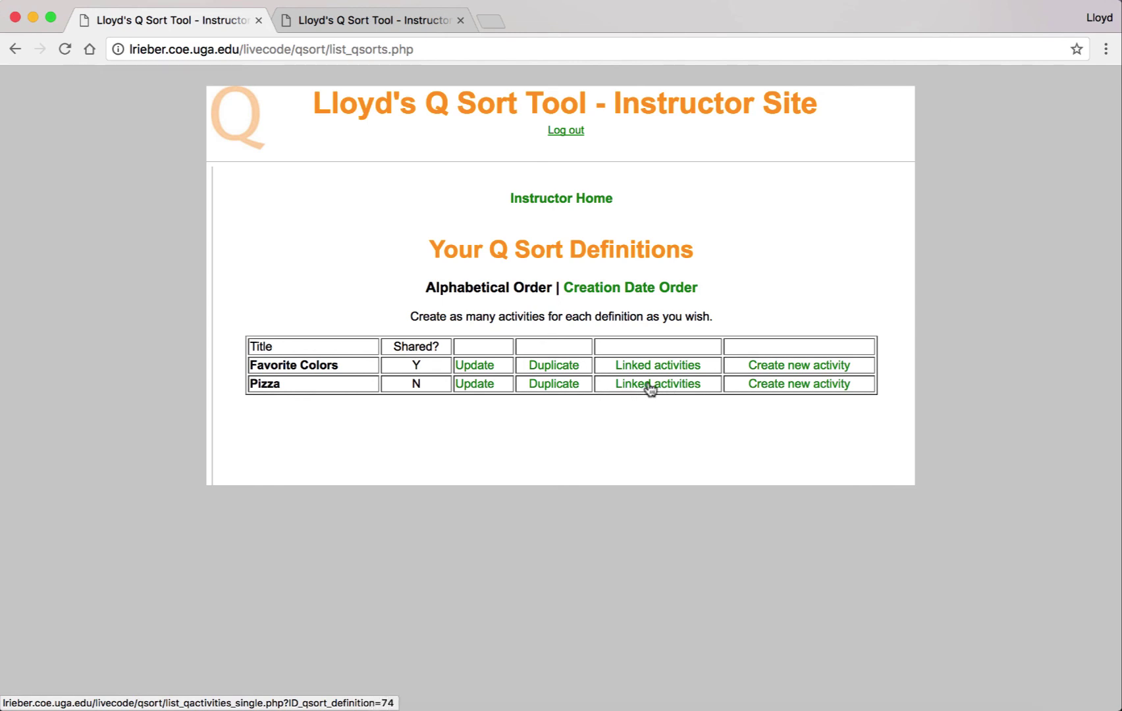
pyautogui.press('super+w')
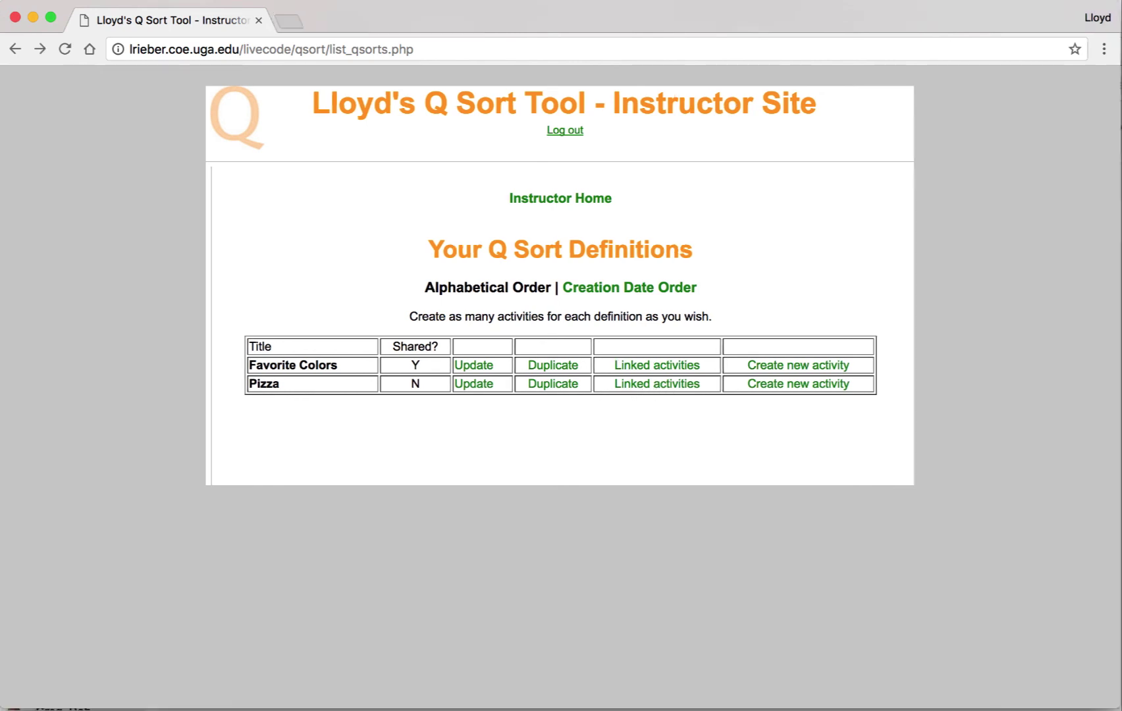
pyautogui.click(641, 389)
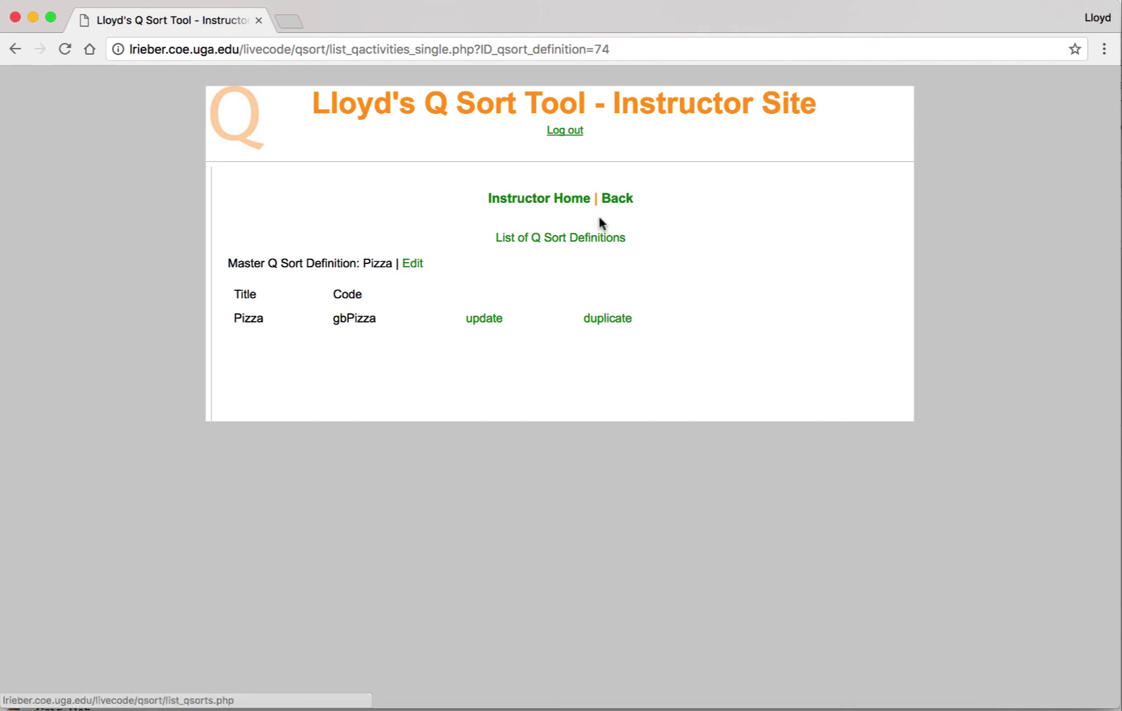
pyautogui.click(612, 200)
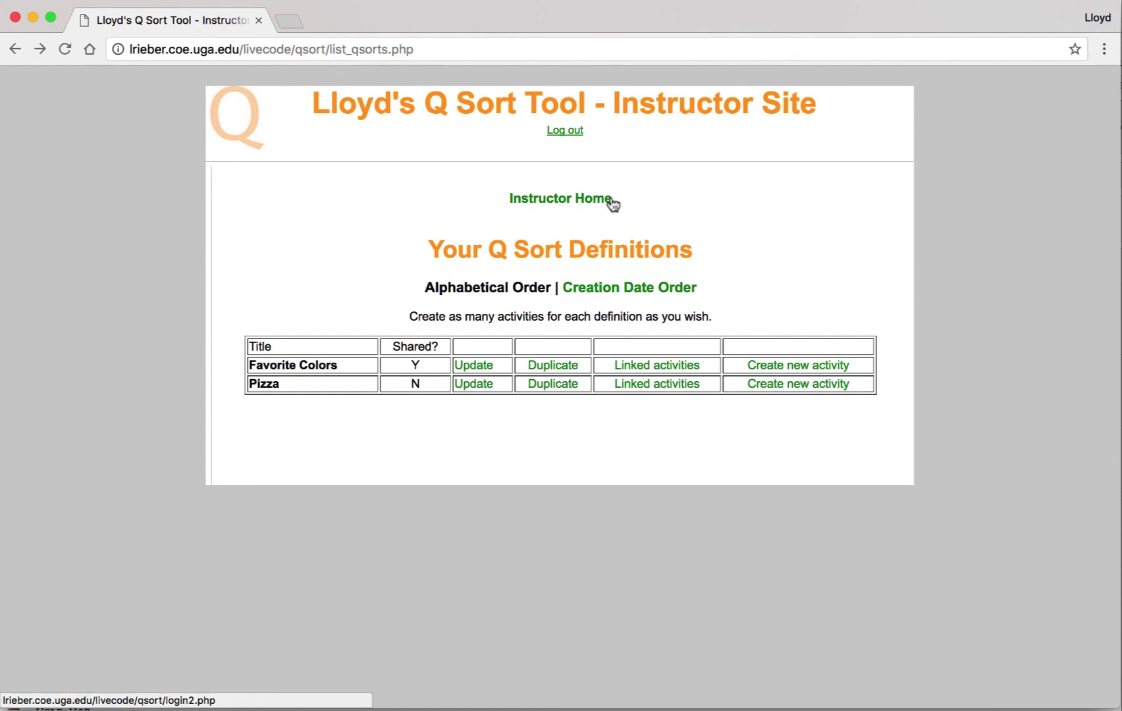
pyautogui.keyDown('super'); pyautogui.click(609, 200); pyautogui.keyUp('super')
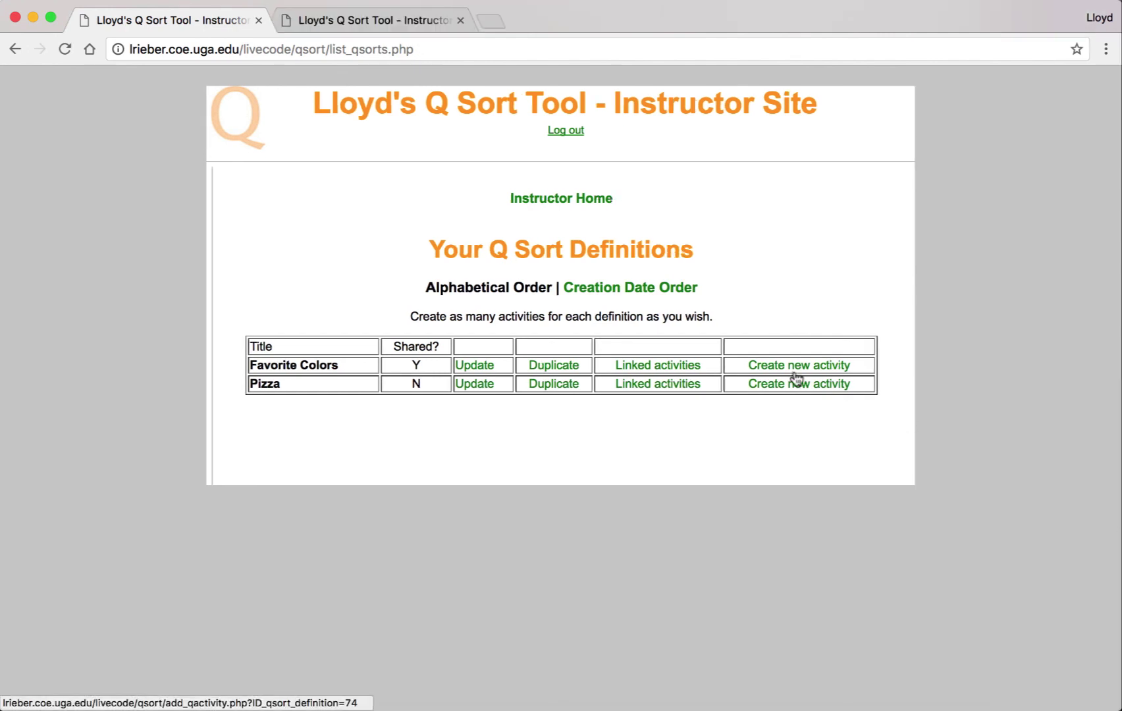
pyautogui.click(553, 205)
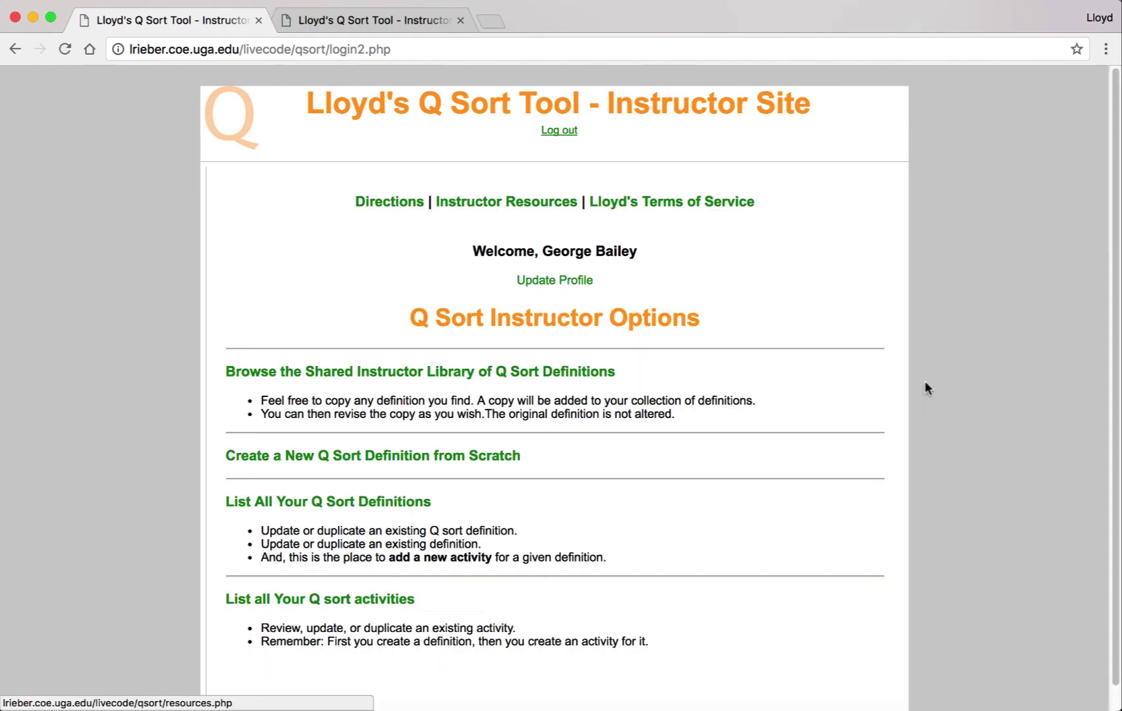
# - Examine the Instructor Resources page, including the app downloads, Q Methodology background, demos and sample files, then return to the instructor home page
pyautogui.click(492, 205)
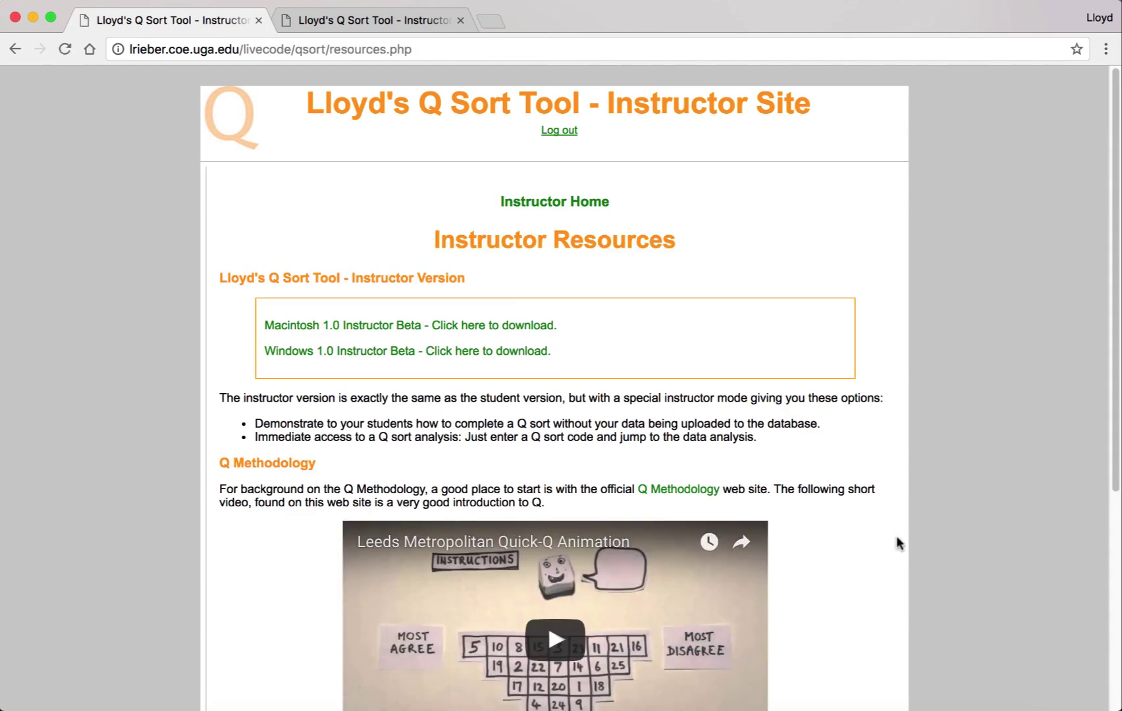
pyautogui.scroll(-3, 896, 535)
pyautogui.scroll(3, 896, 535)
pyautogui.scroll(-1, 897, 538)
pyautogui.scroll(1, 897, 539)
pyautogui.scroll(-3, 1014, 461)
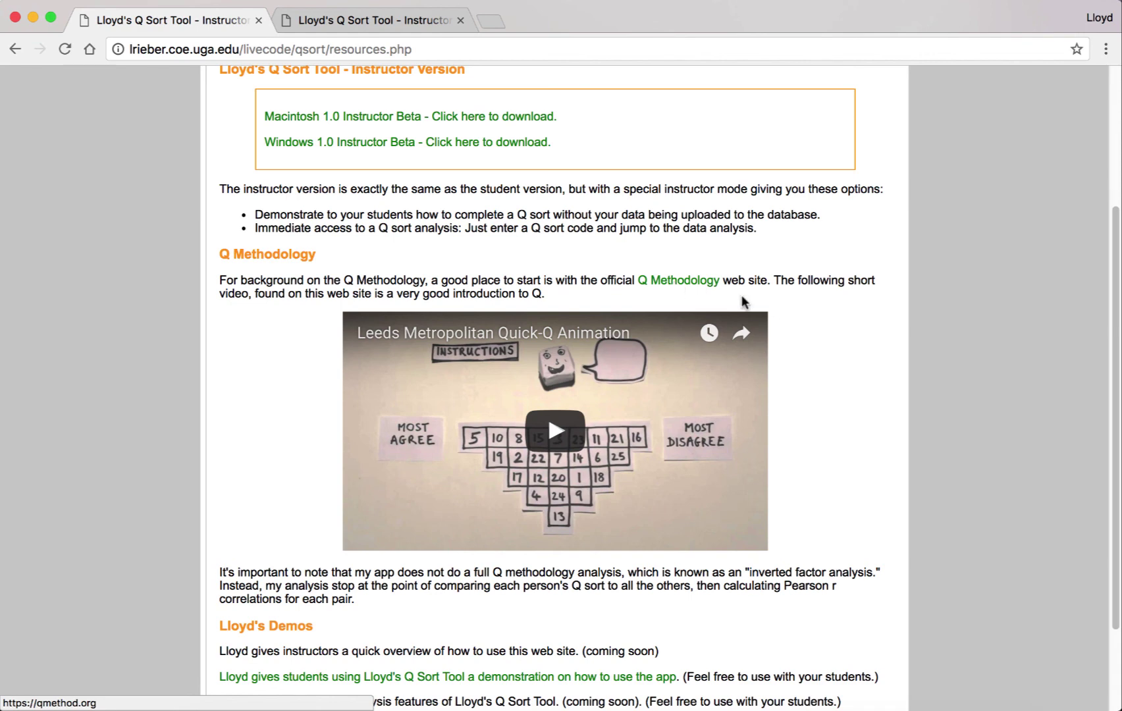
pyautogui.scroll(-3, 945, 380)
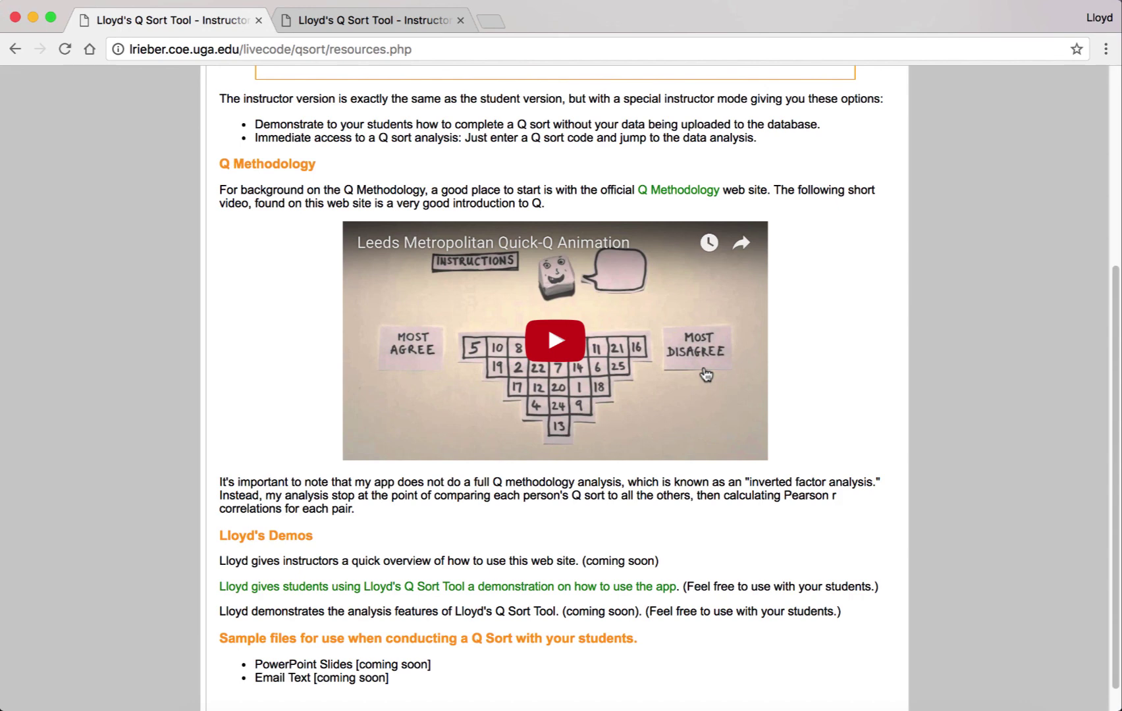
pyautogui.scroll(-1, 706, 374)
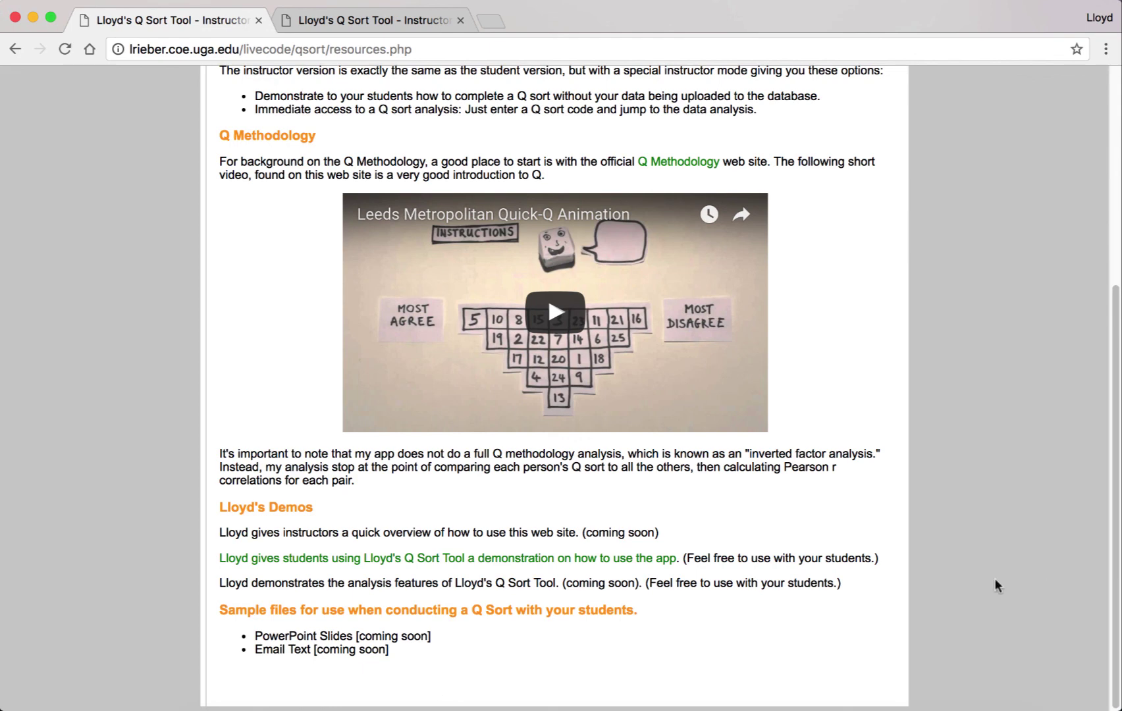
pyautogui.scroll(10, 919, 593)
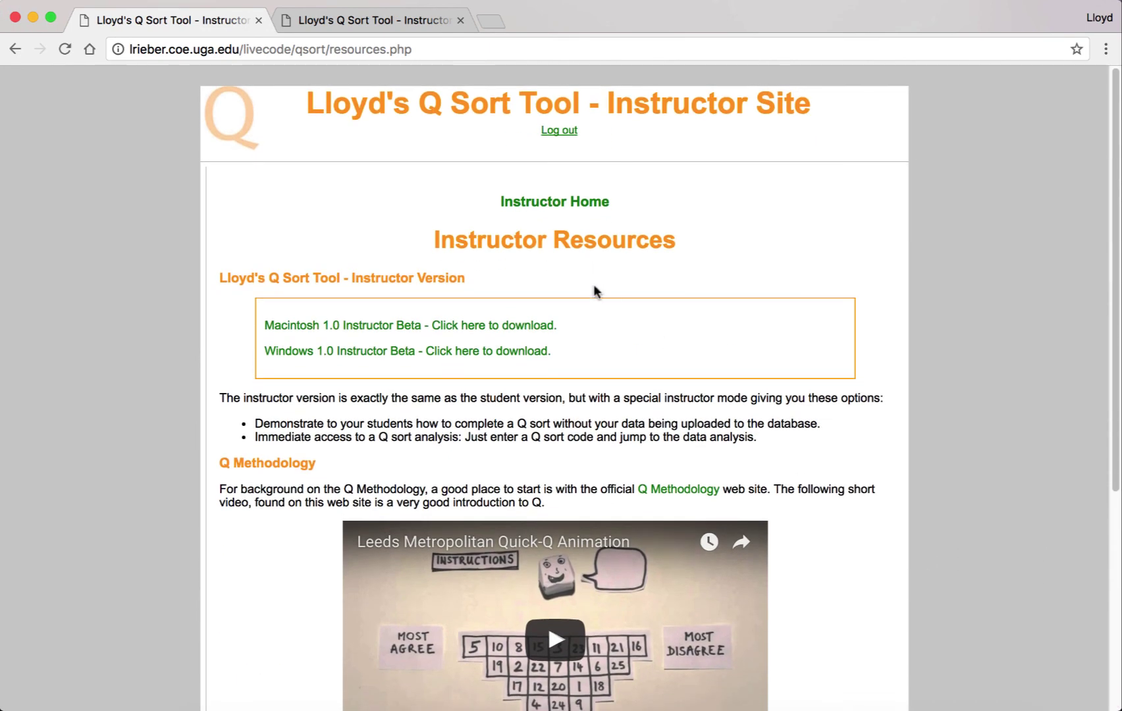
pyautogui.click(548, 208)
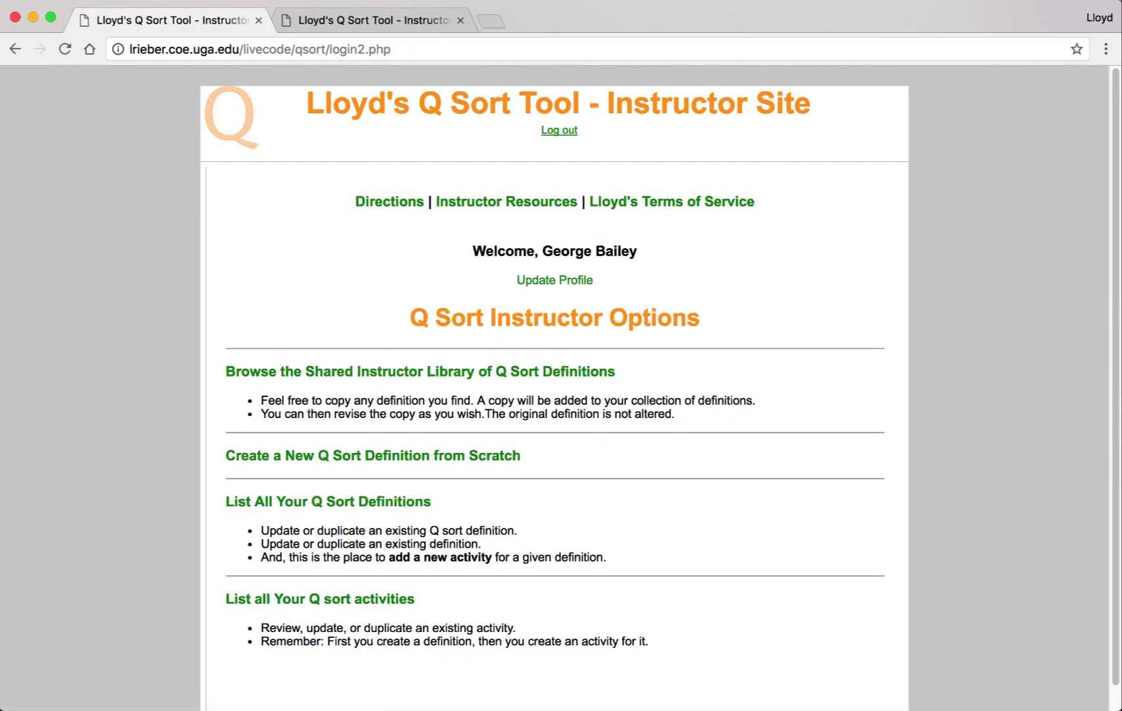